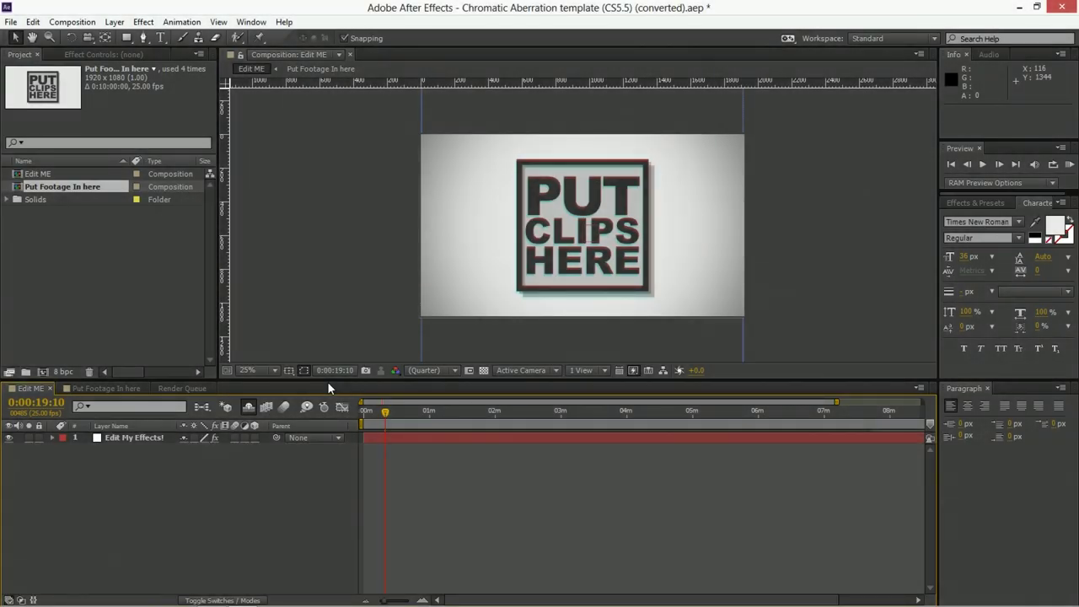
- Select the 'Edit My Effects!' layer in the Edit ME timeline
{"action": "left_click", "coordinate": [126, 439]}
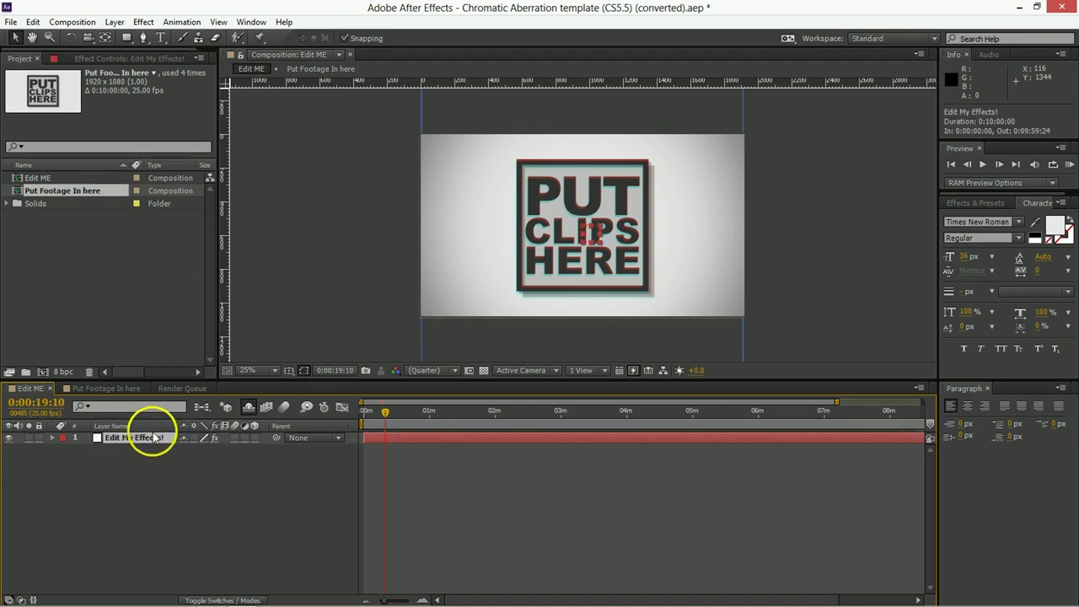
- Read the three slider names of Edit My Effects! and widen the Effect Controls panel
{"action": "left_click", "coordinate": [122, 58]}
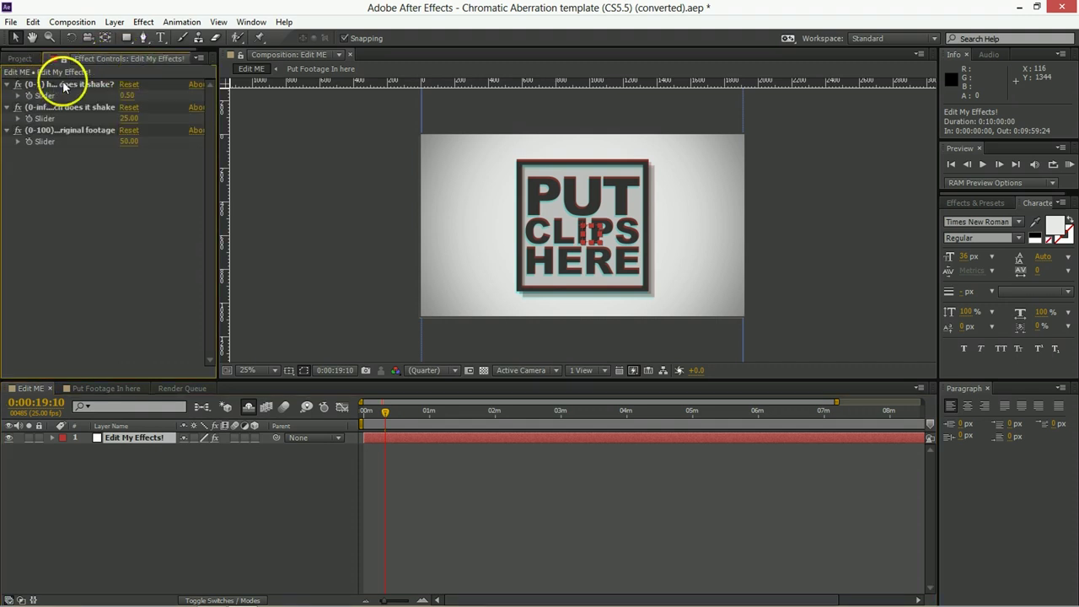
{"action": "left_click", "coordinate": [65, 85]}
{"action": "left_click_drag", "start_coordinate": [63, 81], "coordinate": [306, 75]}
{"action": "left_click", "coordinate": [84, 81]}
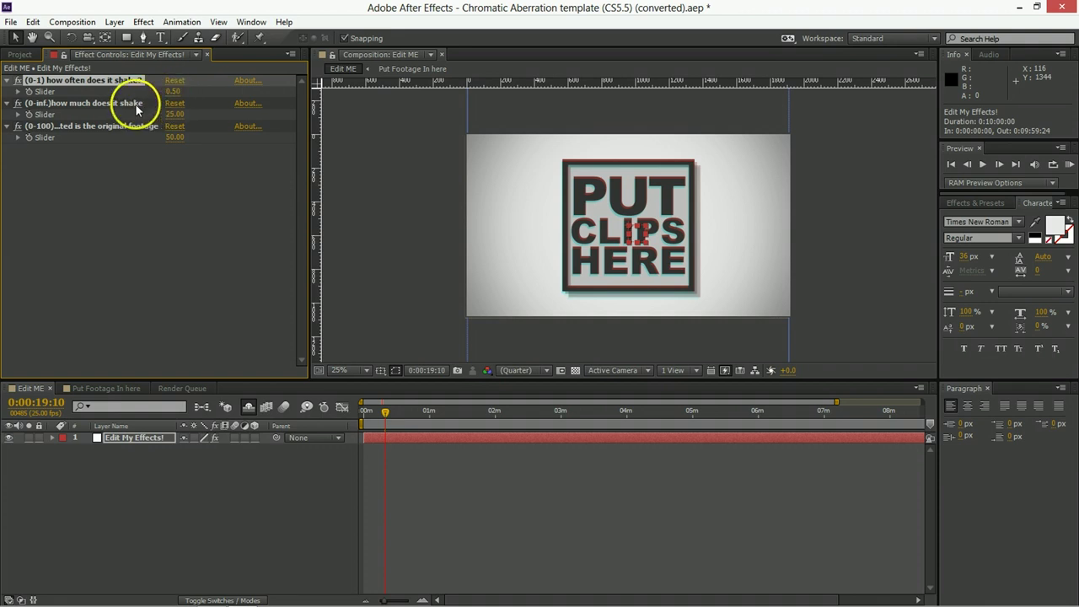
{"action": "left_click", "coordinate": [69, 103]}
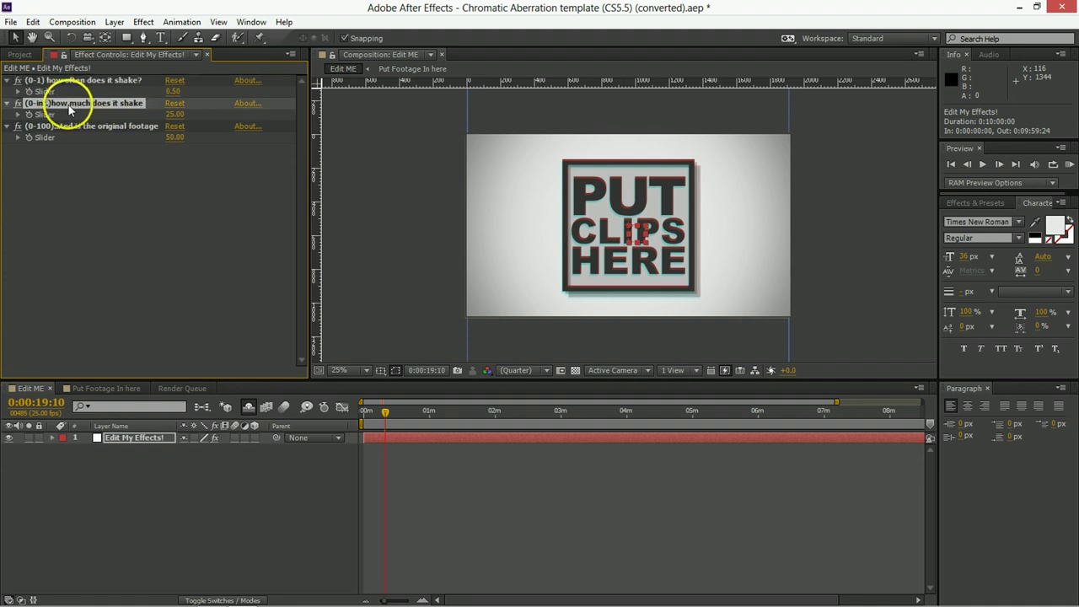
{"action": "left_click", "coordinate": [144, 126]}
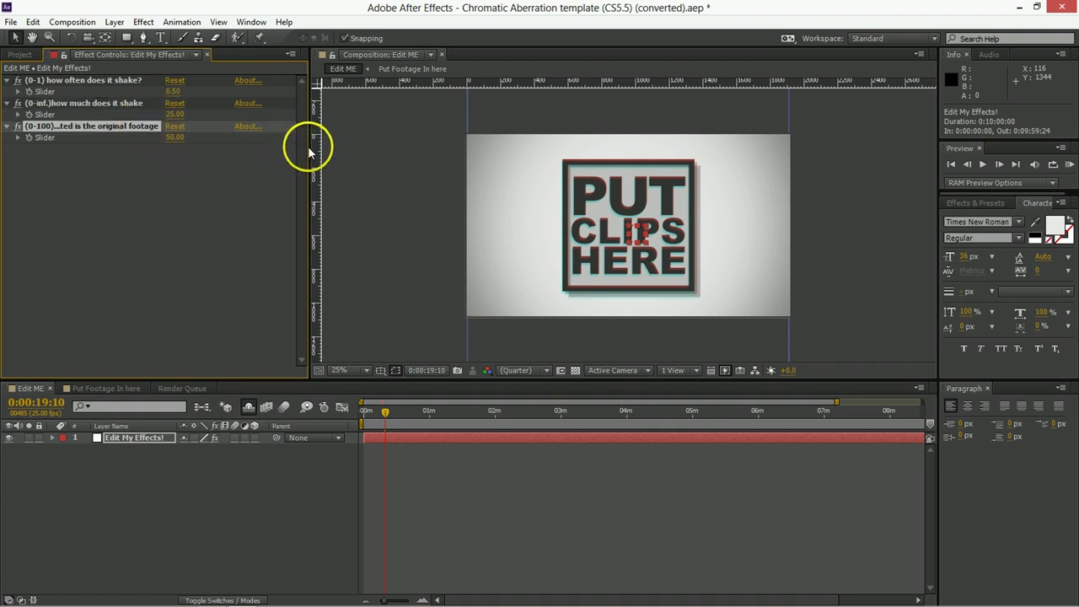
{"action": "left_click_drag", "start_coordinate": [308, 152], "coordinate": [286, 153]}
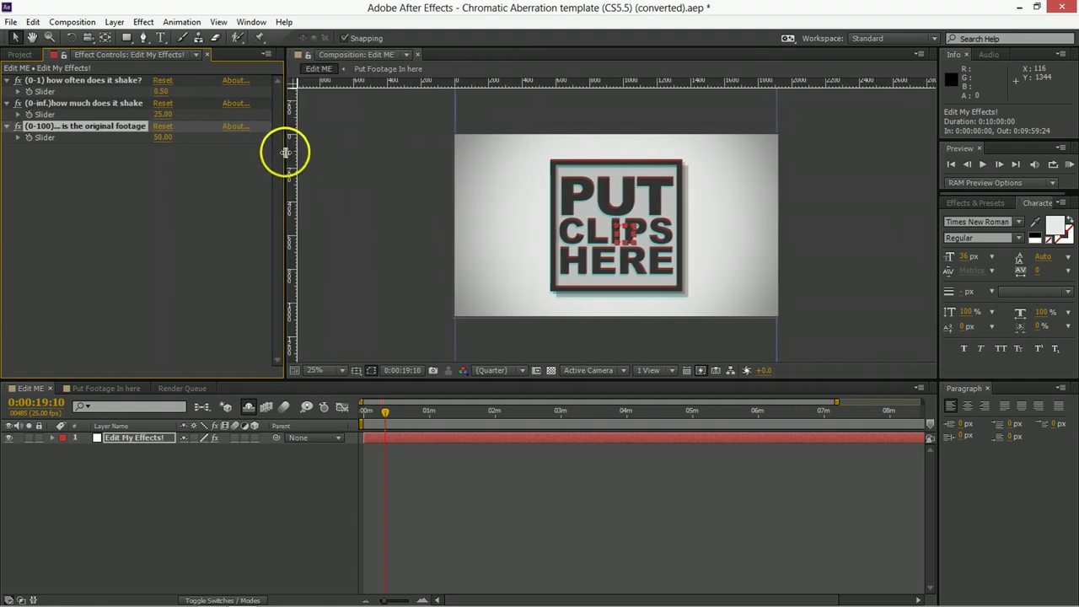
{"action": "left_click", "coordinate": [122, 391]}
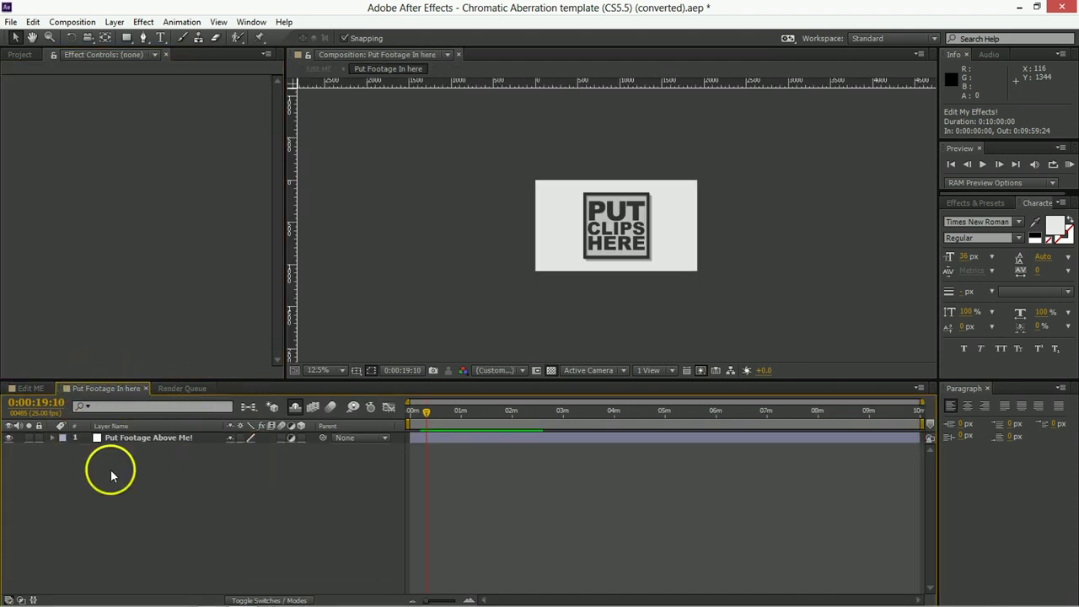
- Add GOPR0002.MP4 as the top layer of Put Footage In here, scrub it, and mute its audio
{"action": "left_click", "coordinate": [18, 55]}
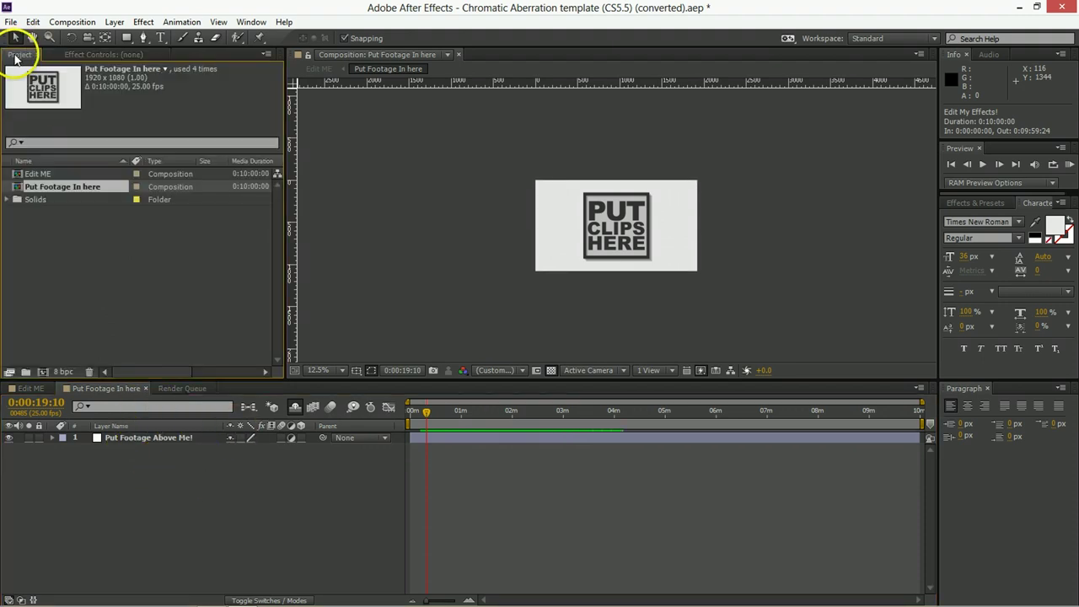
{"action": "left_click", "coordinate": [112, 267]}
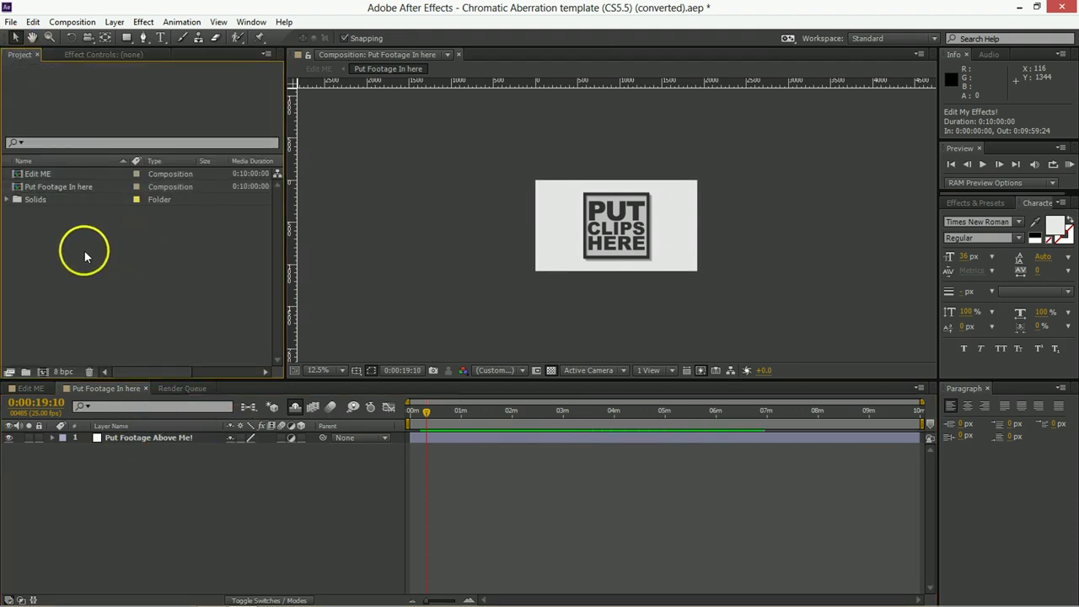
{"action": "left_click_drag", "start_coordinate": [55, 190], "coordinate": [153, 439]}
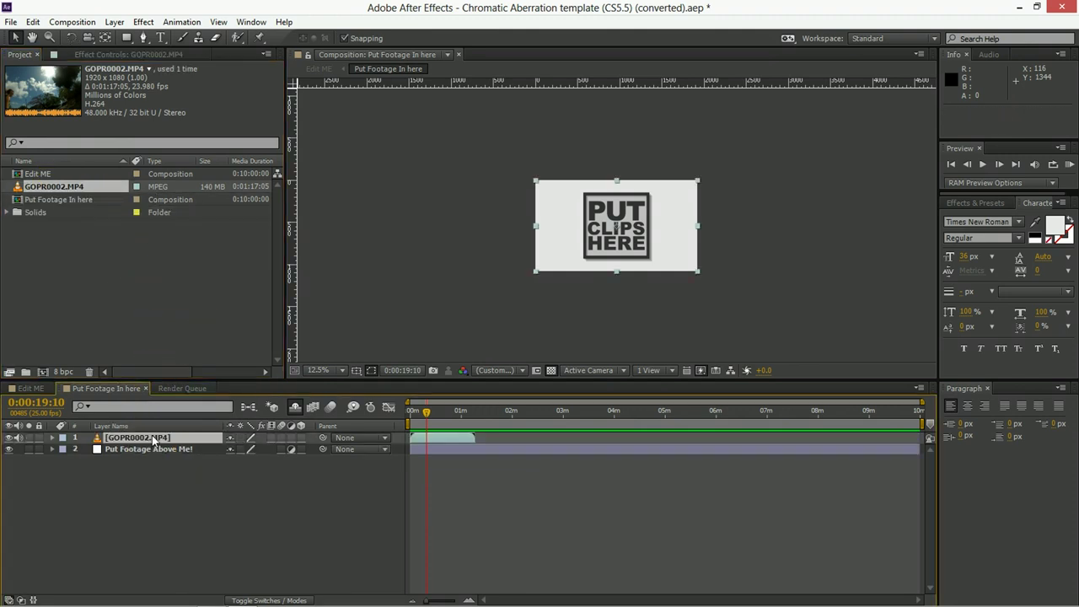
{"action": "scroll", "coordinate": [663, 330], "scroll_direction": "up", "scroll_amount": 1}
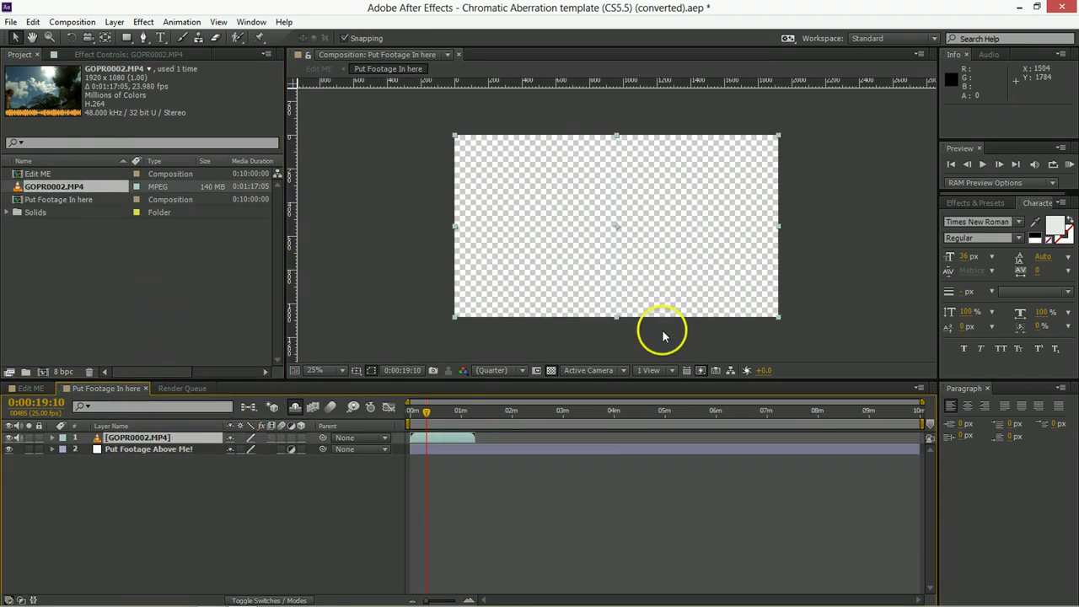
{"action": "left_click_drag", "start_coordinate": [451, 411], "coordinate": [435, 410]}
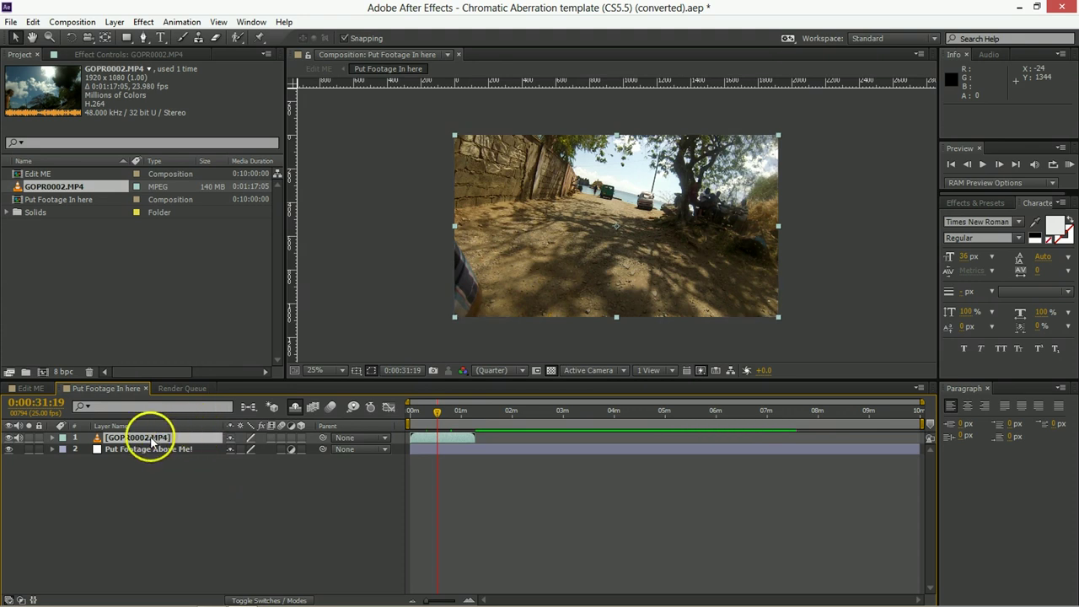
{"action": "left_click", "coordinate": [19, 439]}
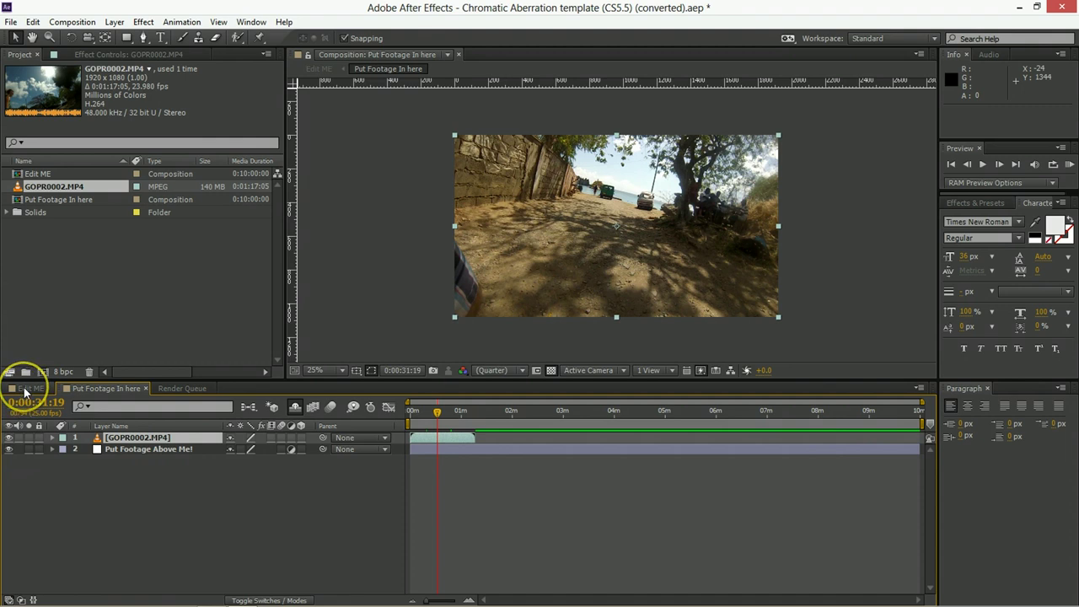
{"action": "left_click", "coordinate": [30, 388]}
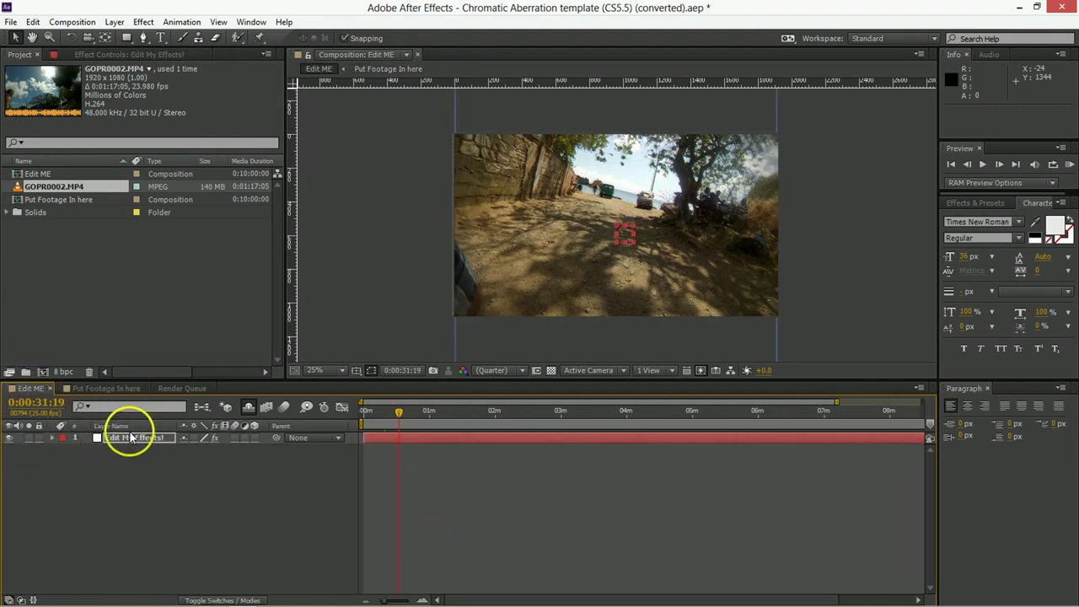
- Preview the Edit ME composition with its original effect settings
{"action": "left_click", "coordinate": [252, 439]}
{"action": "key", "text": "space"}
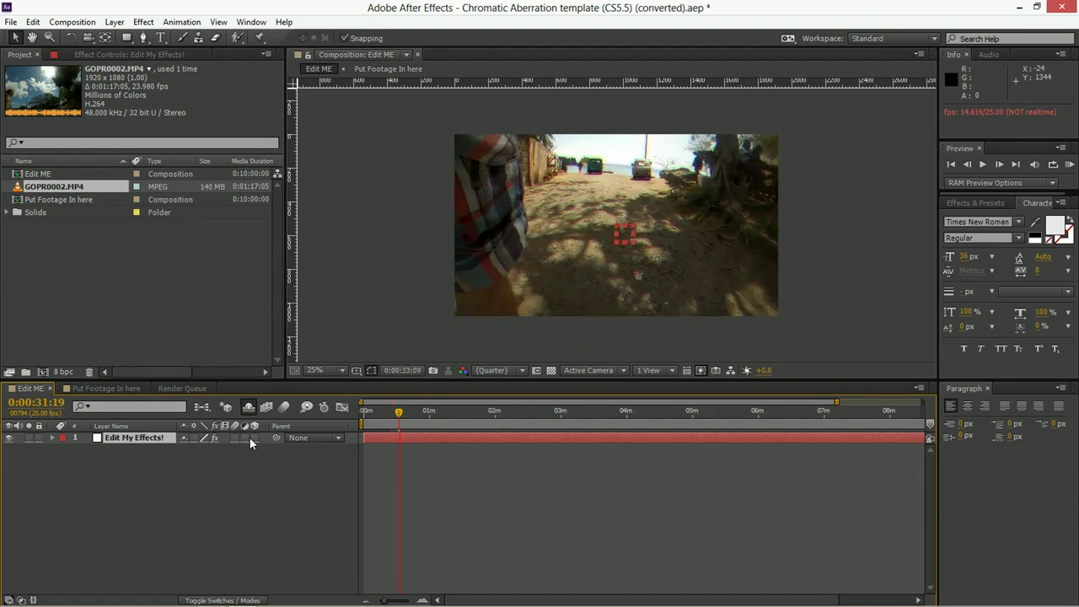
{"action": "left_click", "coordinate": [628, 200]}
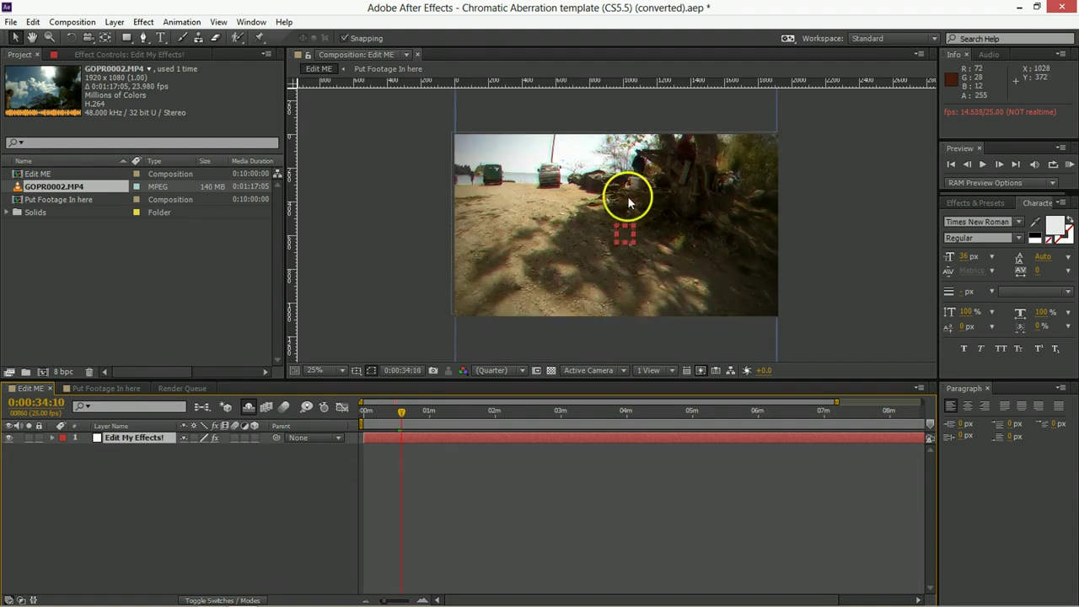
{"action": "left_click", "coordinate": [127, 54]}
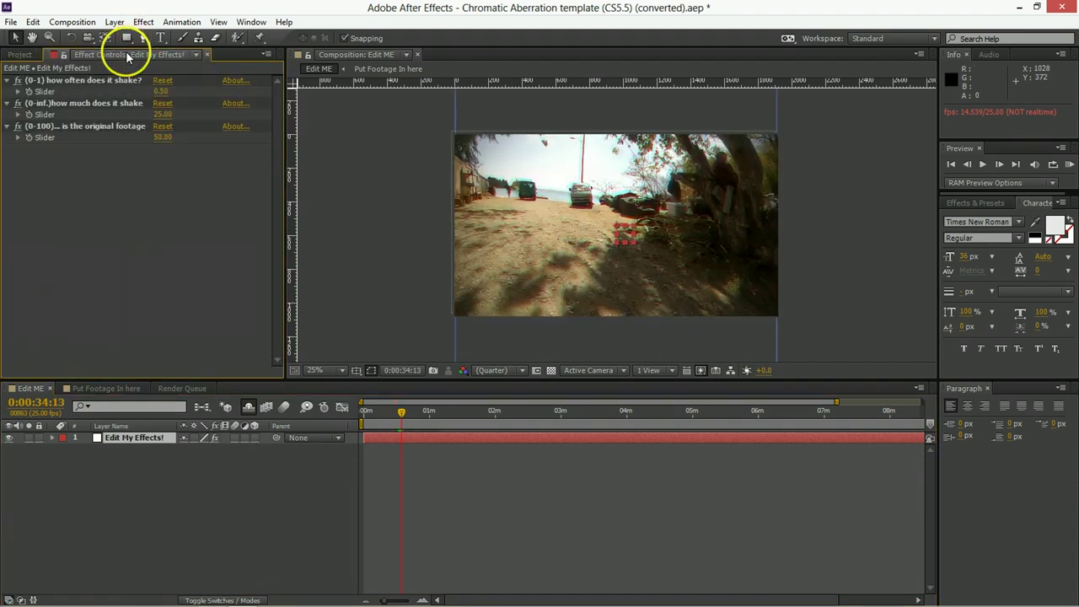
- Set the 'how often does it shake' slider to 1.00 and preview the faster shake
{"action": "left_click", "coordinate": [162, 91]}
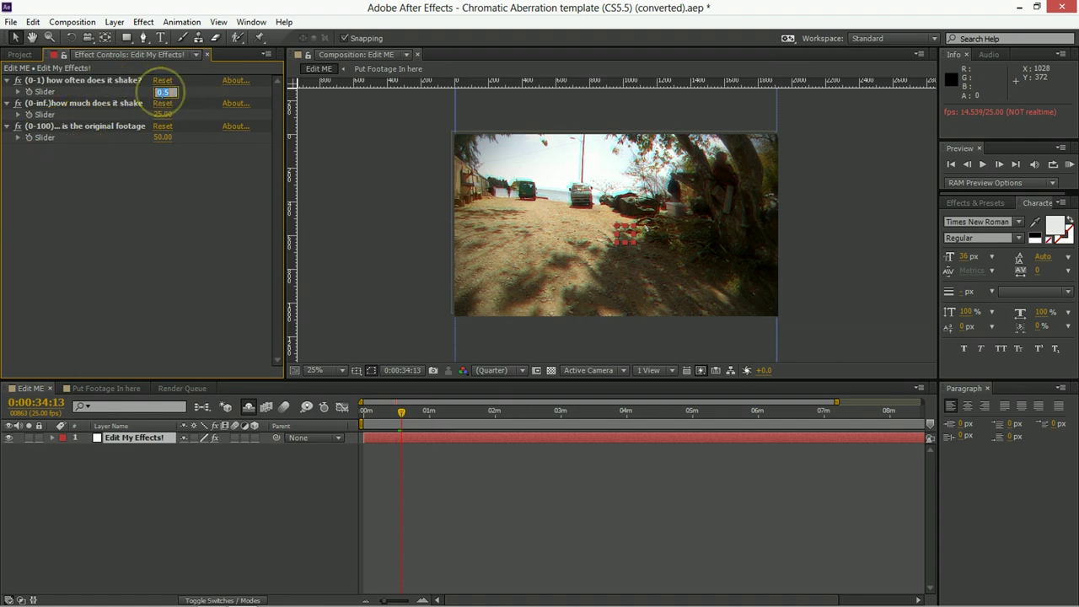
{"action": "type", "text": "1"}
{"action": "key", "text": "Return"}
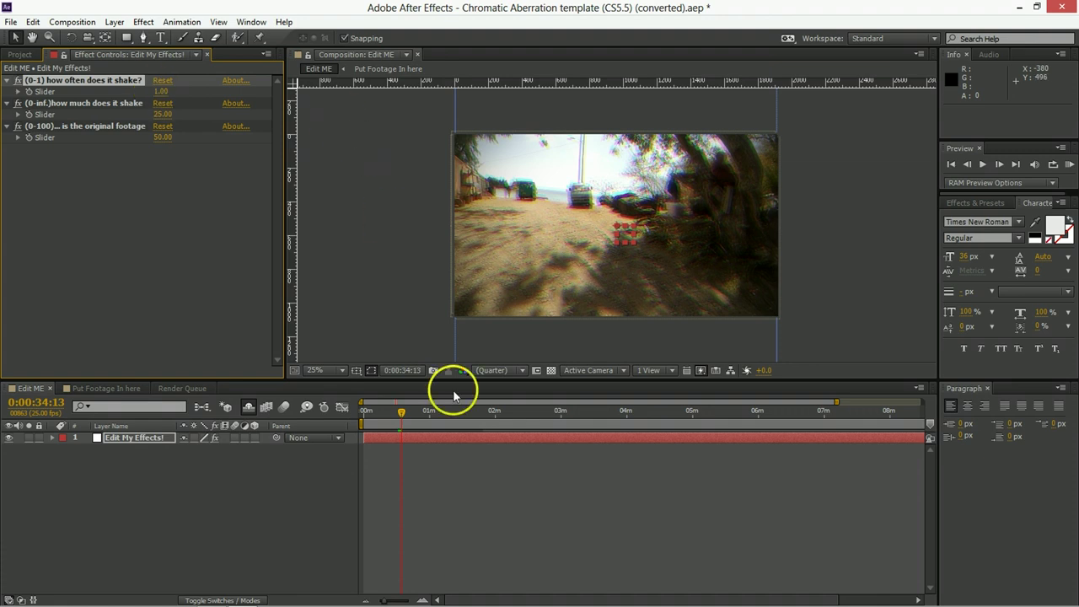
{"action": "key", "text": "space"}
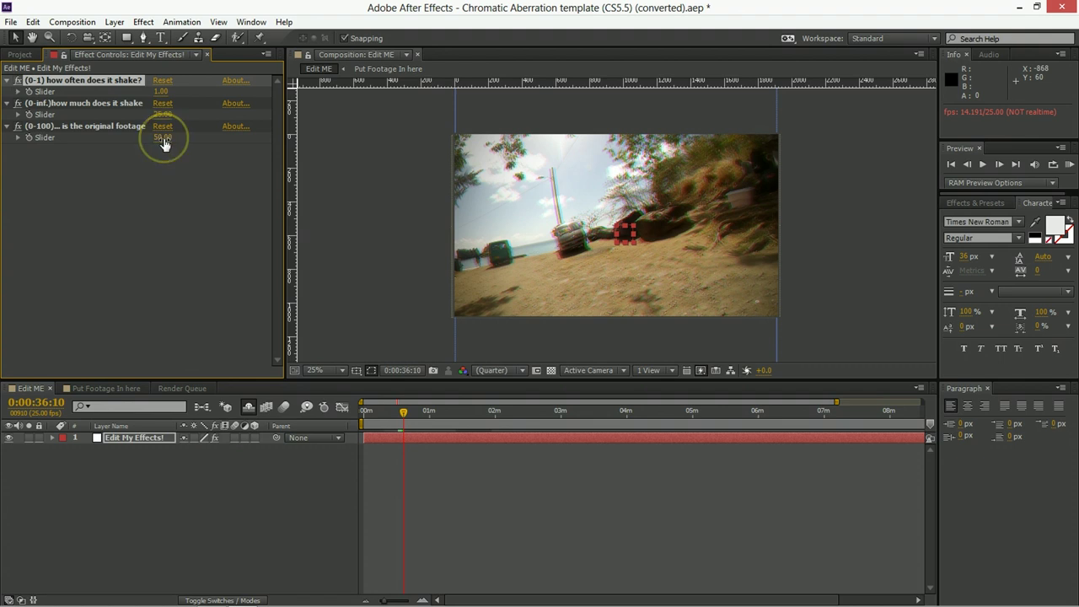
{"action": "left_click_drag", "start_coordinate": [165, 145], "coordinate": [165, 145]}
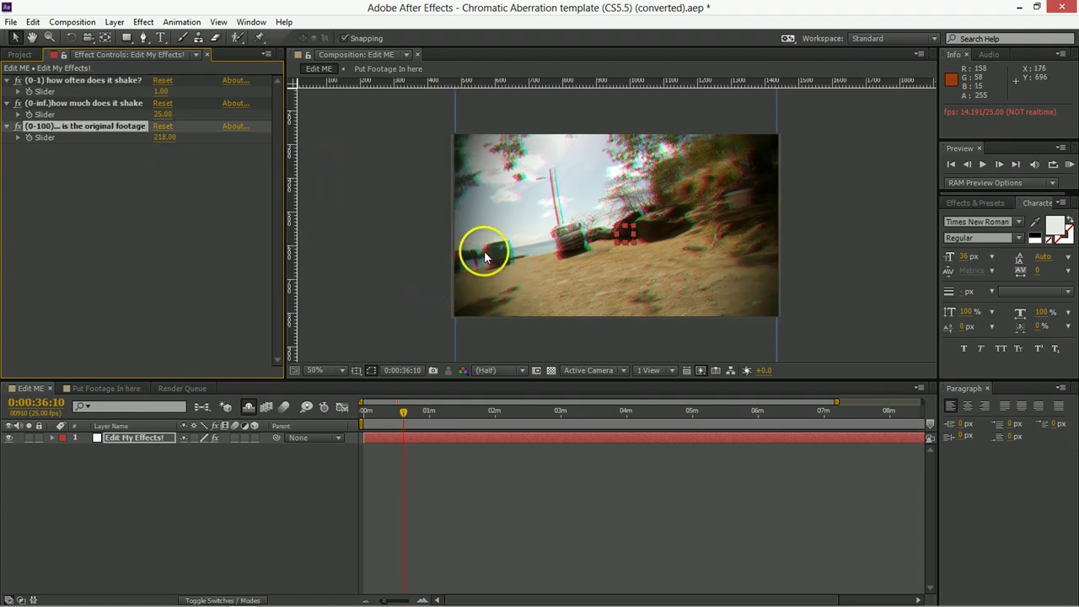
- Try the original-footage slider at 0, then at 100
{"action": "scroll", "coordinate": [506, 270], "scroll_direction": "up", "scroll_amount": 2}
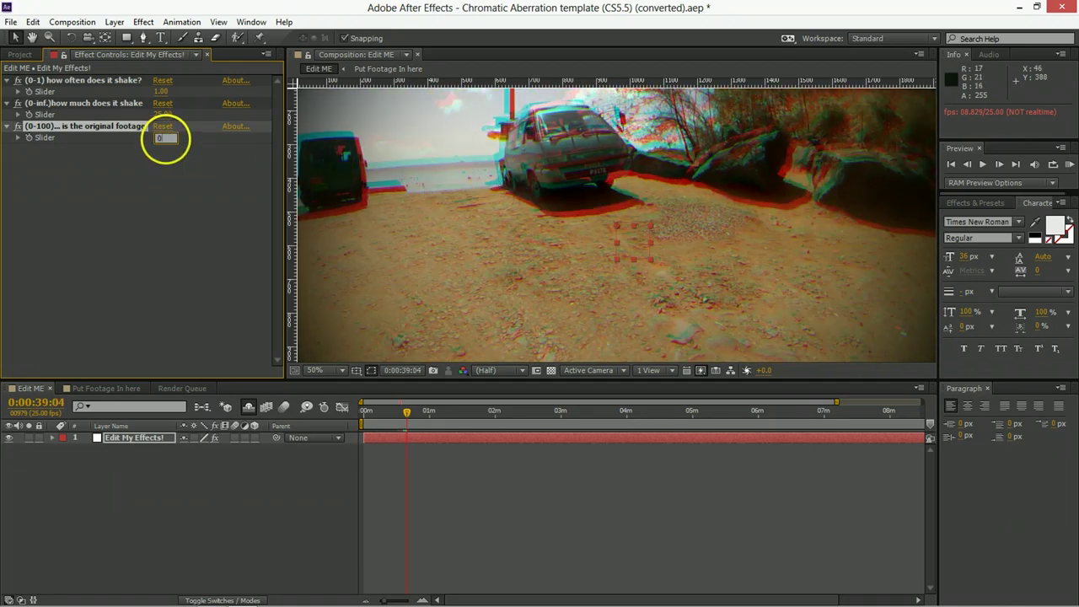
{"action": "key", "text": "Return"}
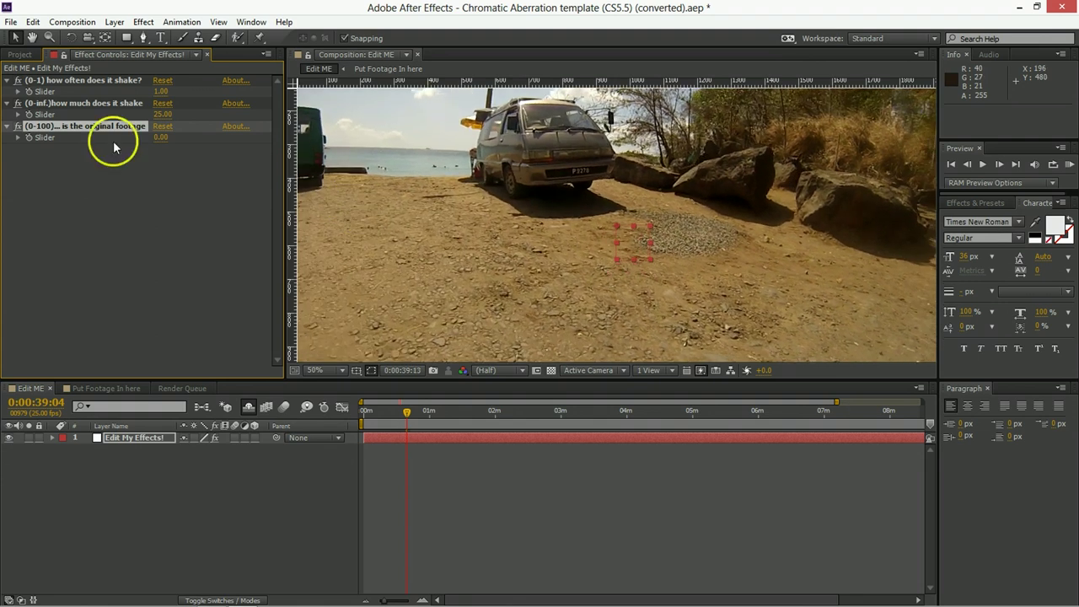
{"action": "left_click", "coordinate": [162, 138]}
{"action": "type", "text": "100"}
{"action": "key", "text": "Return"}
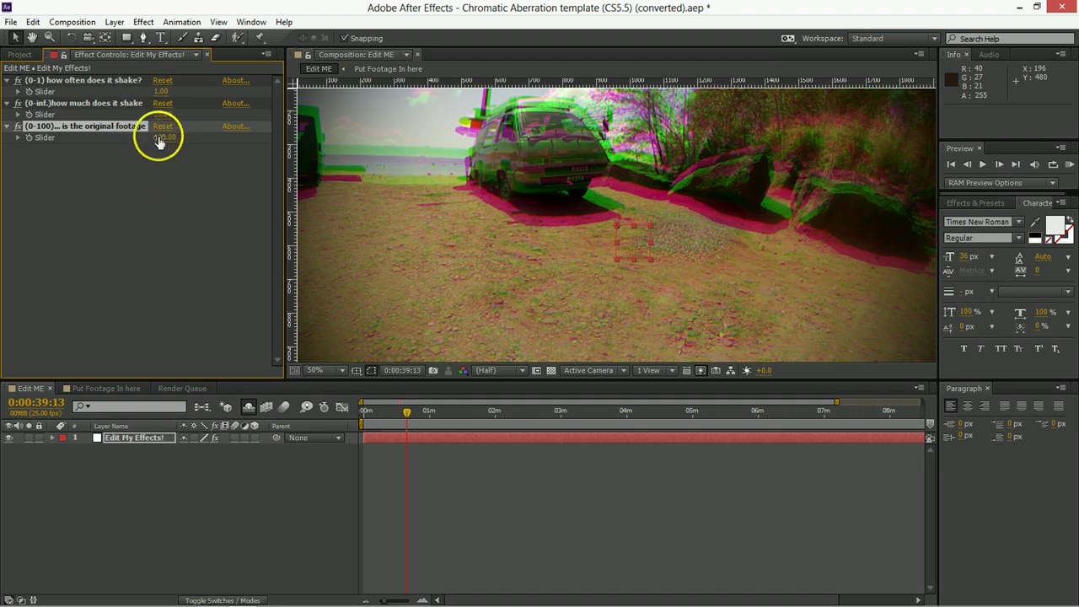
- Scrub the original-footage slider down and settle it at 50
{"action": "left_click_drag", "start_coordinate": [156, 137], "coordinate": [160, 142]}
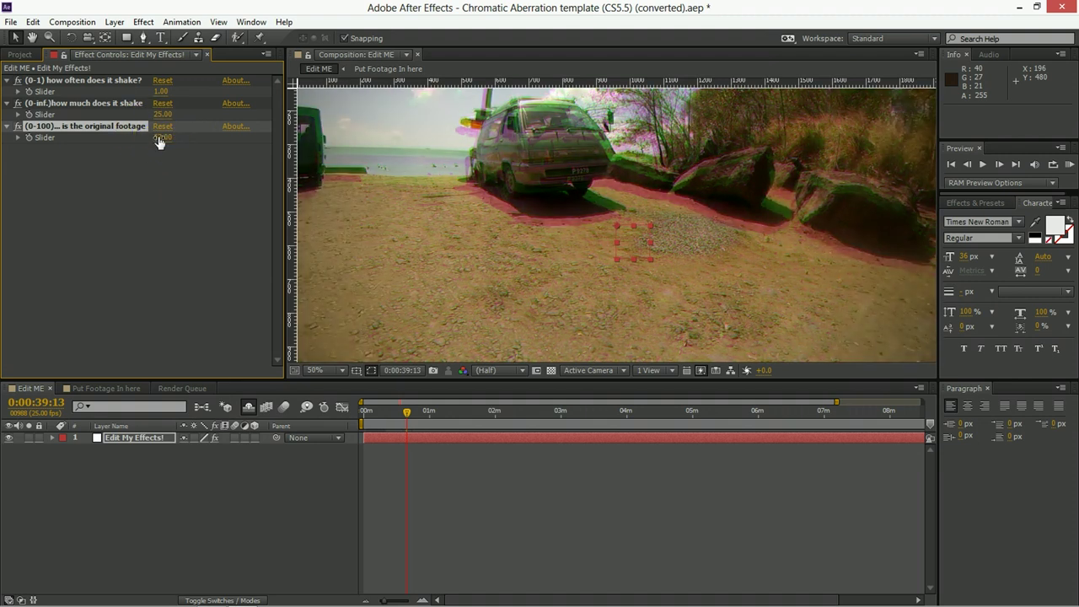
{"action": "mouse_move", "coordinate": [159, 142]}
{"action": "left_mouse_down"}
{"action": "mouse_move", "coordinate": [111, 149]}
{"action": "mouse_move", "coordinate": [145, 146]}
{"action": "left_mouse_up"}
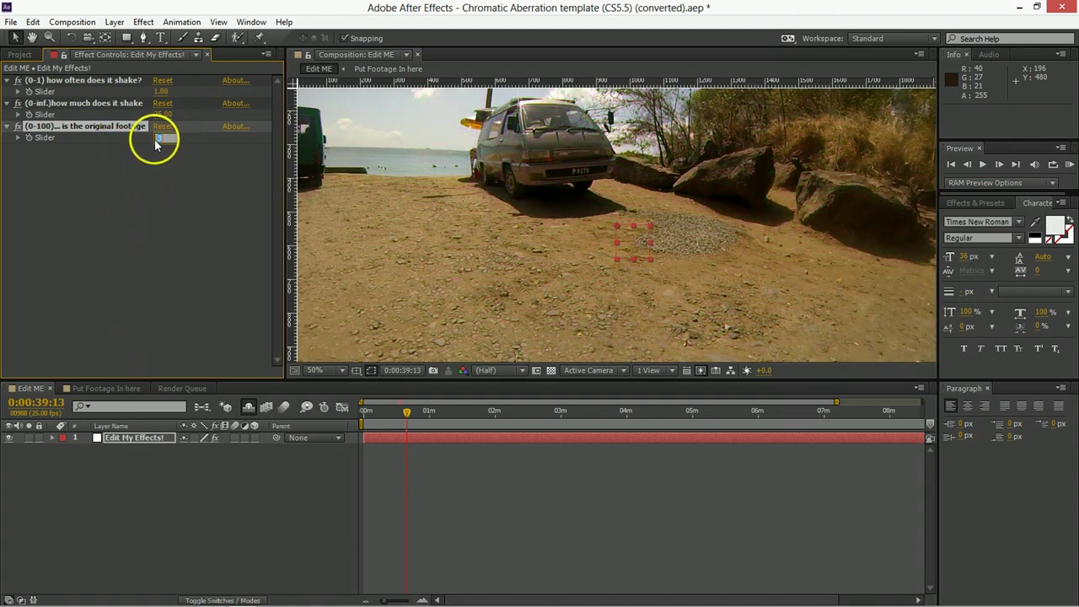
{"action": "type", "text": "50"}
{"action": "key", "text": "Return"}
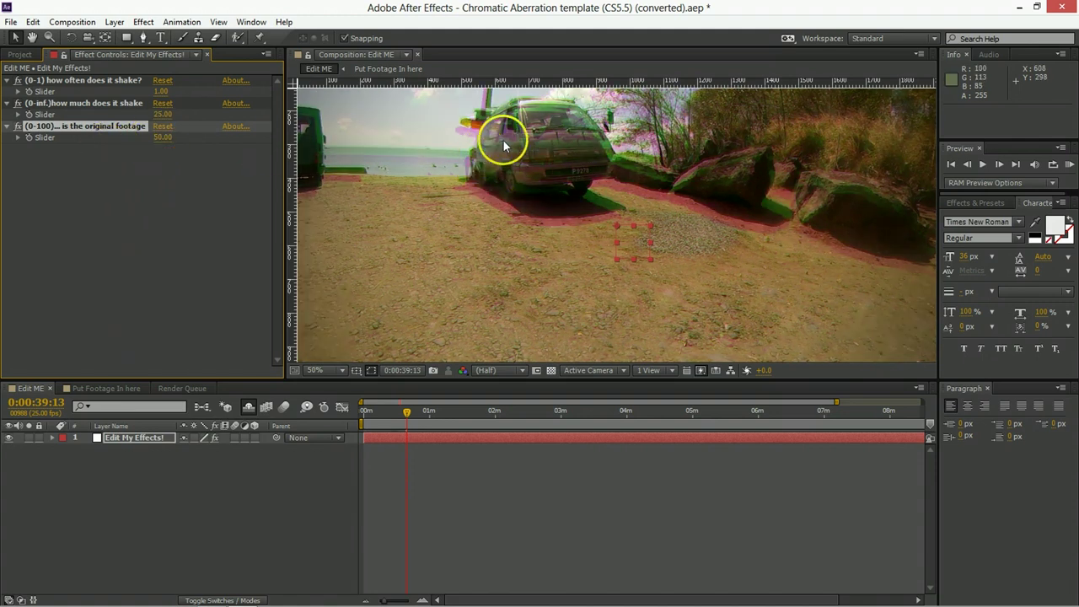
- Raise the 'how much does it shake' slider to 50, then to 60
{"action": "left_click", "coordinate": [65, 105]}
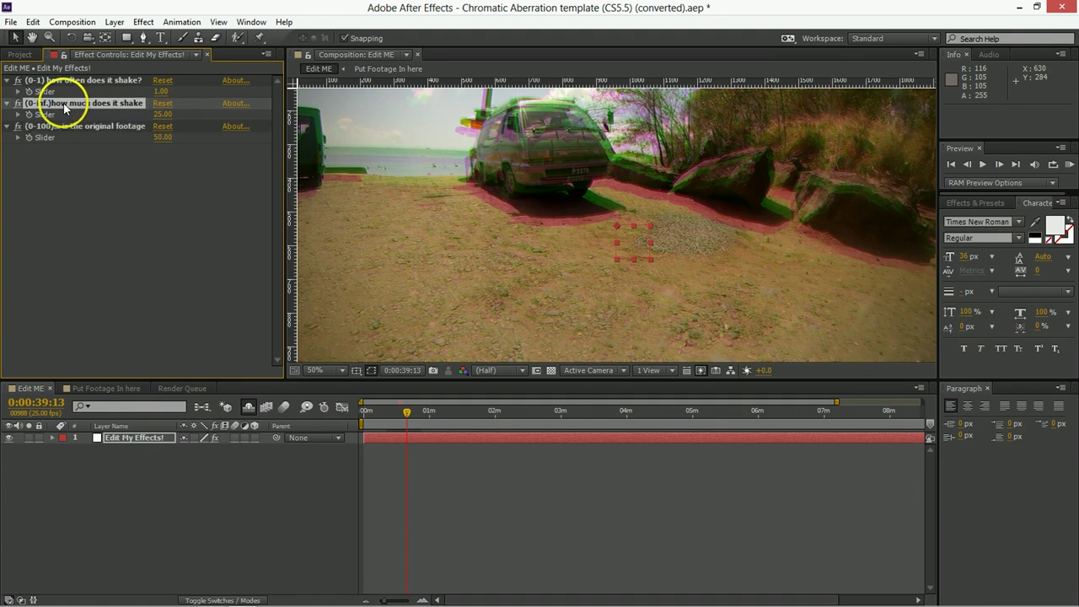
{"action": "mouse_move", "coordinate": [164, 121]}
{"action": "left_mouse_down"}
{"action": "mouse_move", "coordinate": [153, 116]}
{"action": "mouse_move", "coordinate": [163, 114]}
{"action": "left_mouse_up"}
{"action": "left_click", "coordinate": [166, 114]}
{"action": "type", "text": "50"}
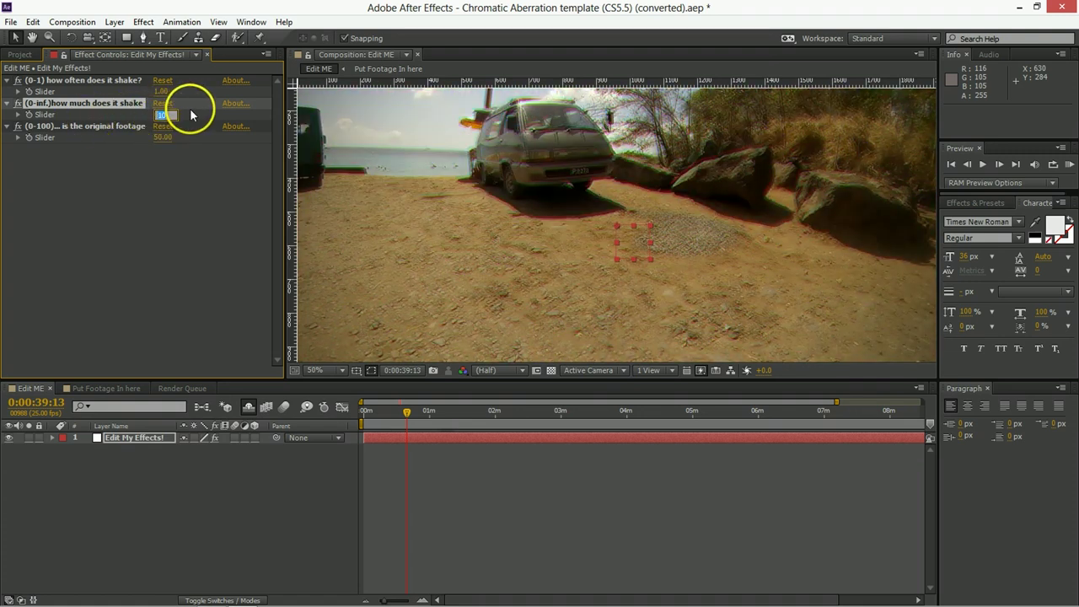
{"action": "key", "text": "Return"}
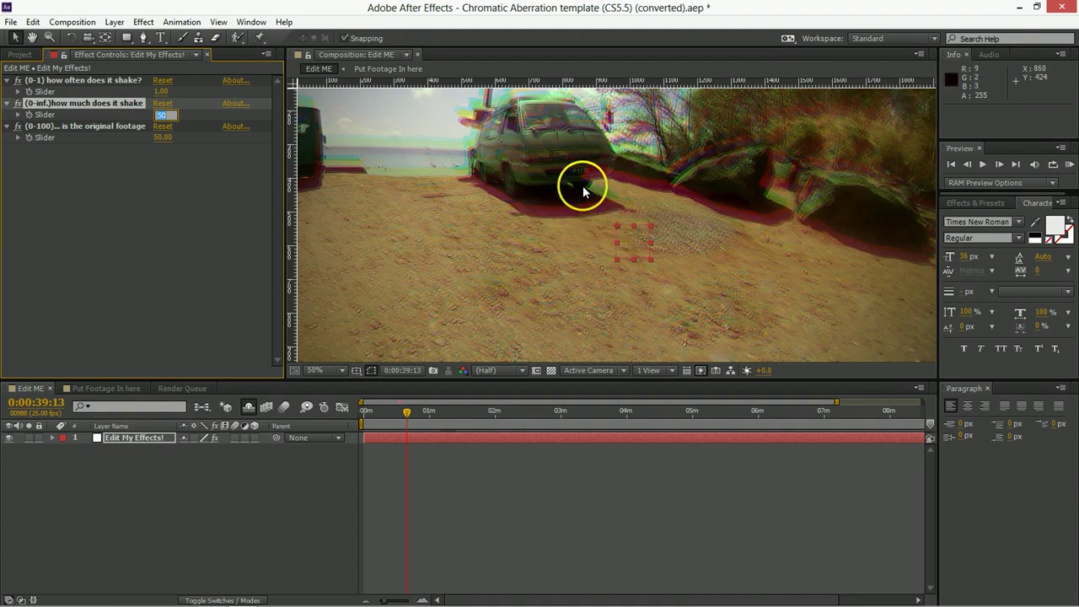
{"action": "type", "text": "60"}
{"action": "key", "text": "Return"}
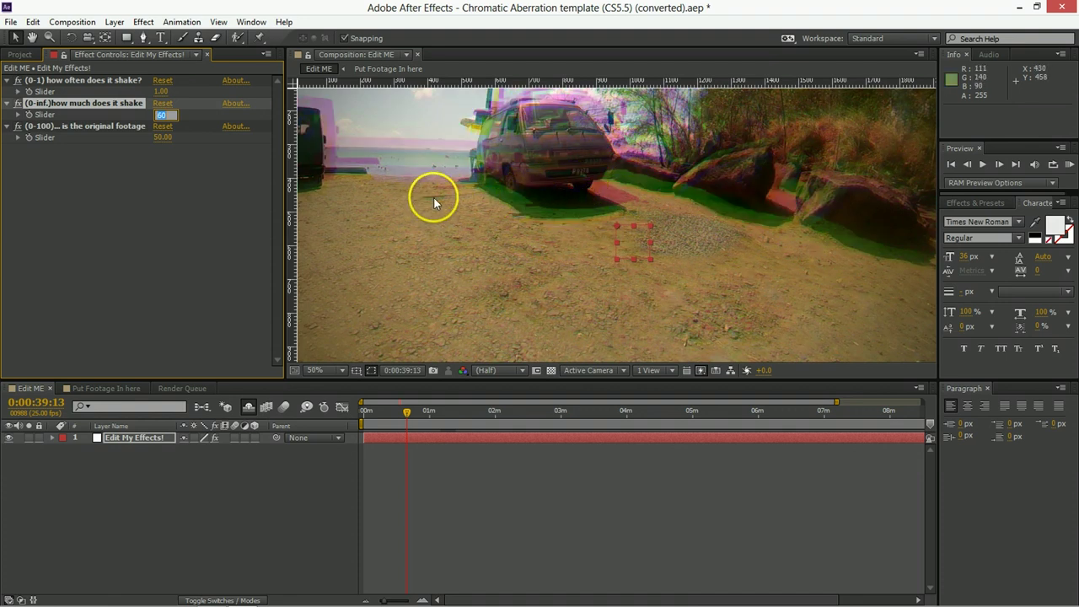
- Test the shake frequency at 0, return it to 1.00, and preview the result
{"action": "left_click_drag", "start_coordinate": [164, 93], "coordinate": [164, 100]}
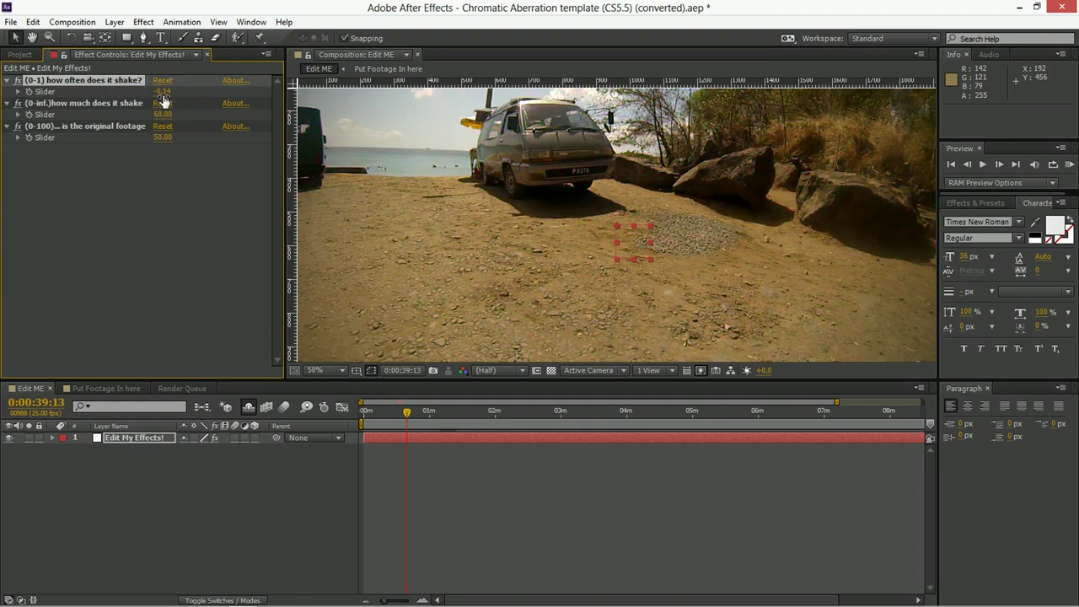
{"action": "left_click", "coordinate": [166, 91]}
{"action": "key", "text": "Page_Down"}
{"action": "key", "text": "Page_Down"}
{"action": "key", "text": "Page_Down"}
{"action": "key", "text": "Page_Down"}
{"action": "key", "text": "Page_Down"}
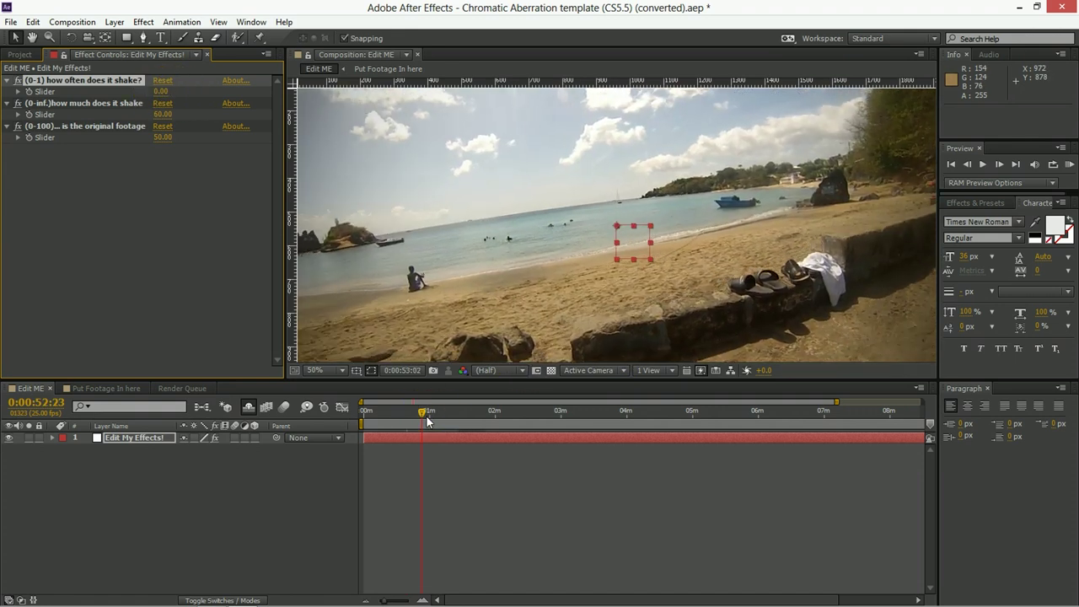
{"action": "left_click", "coordinate": [162, 91]}
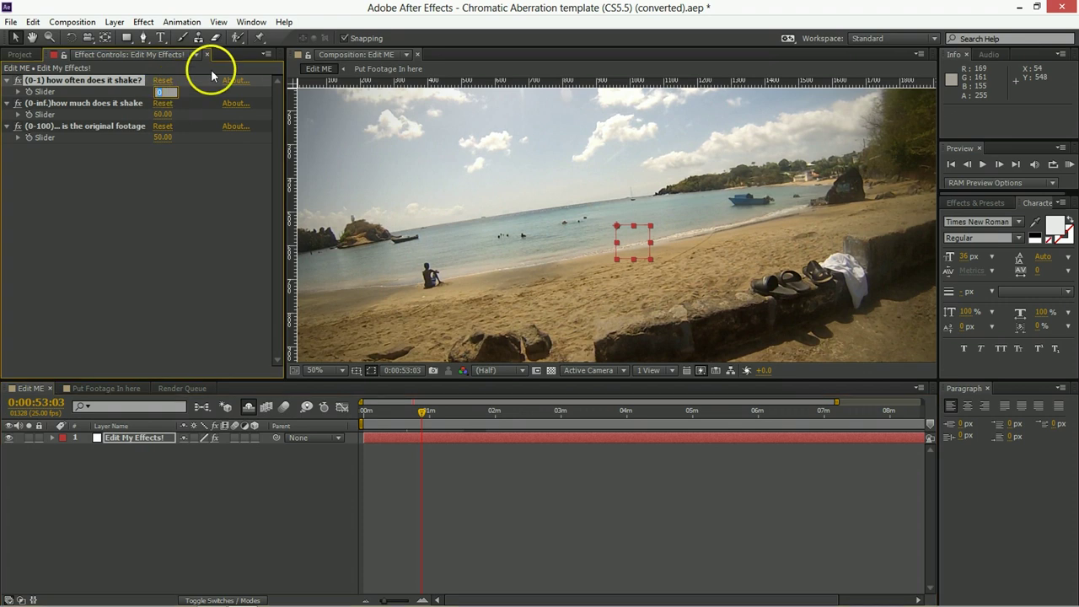
{"action": "type", "text": "1"}
{"action": "key", "text": "Return"}
{"action": "key", "text": "space"}
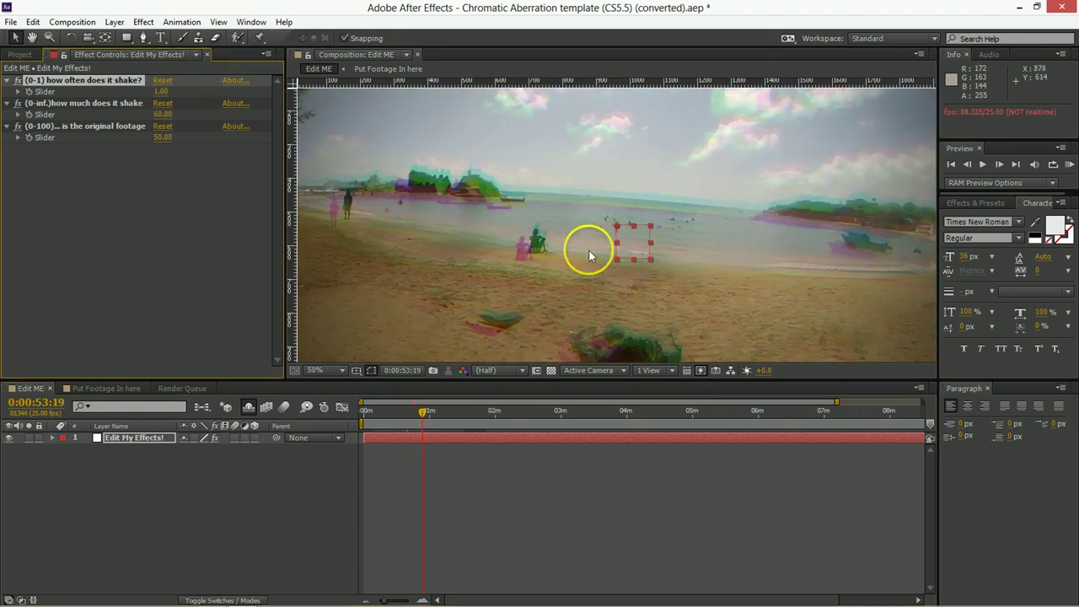
{"action": "scroll", "coordinate": [551, 265], "scroll_direction": "down", "scroll_amount": 2}
{"action": "left_click", "coordinate": [485, 499]}
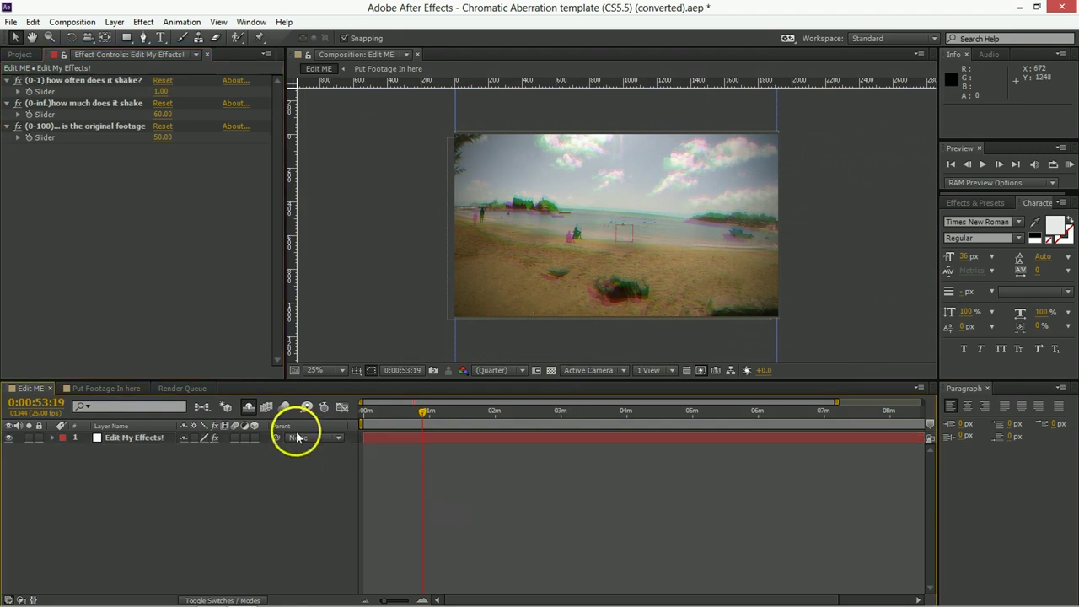
- Check the GOPR0002.MP4 layer's duration in Put Footage In here, then return to Edit ME
{"action": "left_click", "coordinate": [121, 389]}
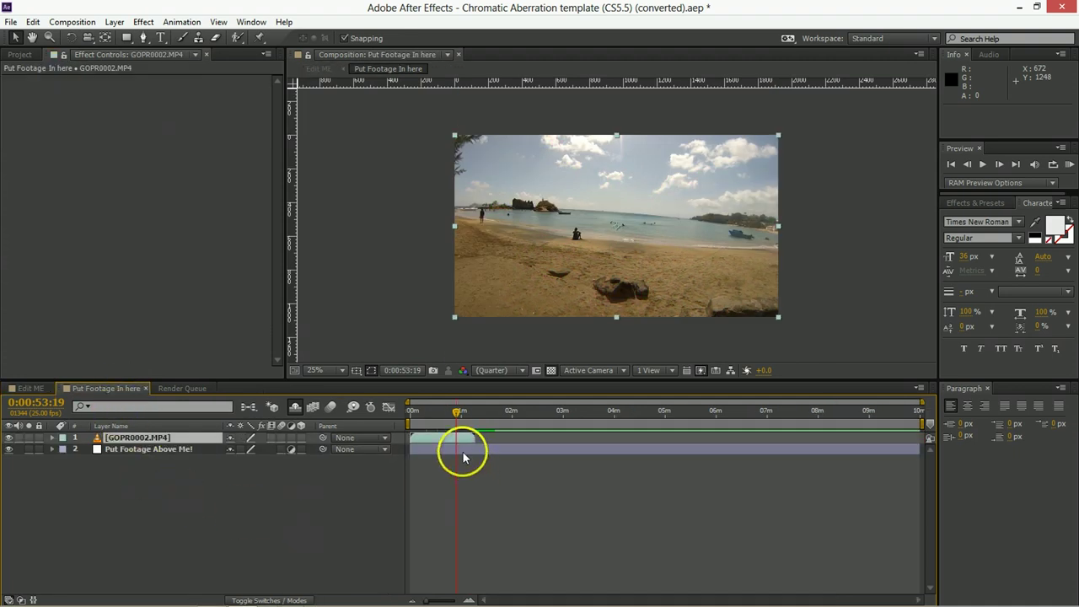
{"action": "left_click", "coordinate": [426, 412]}
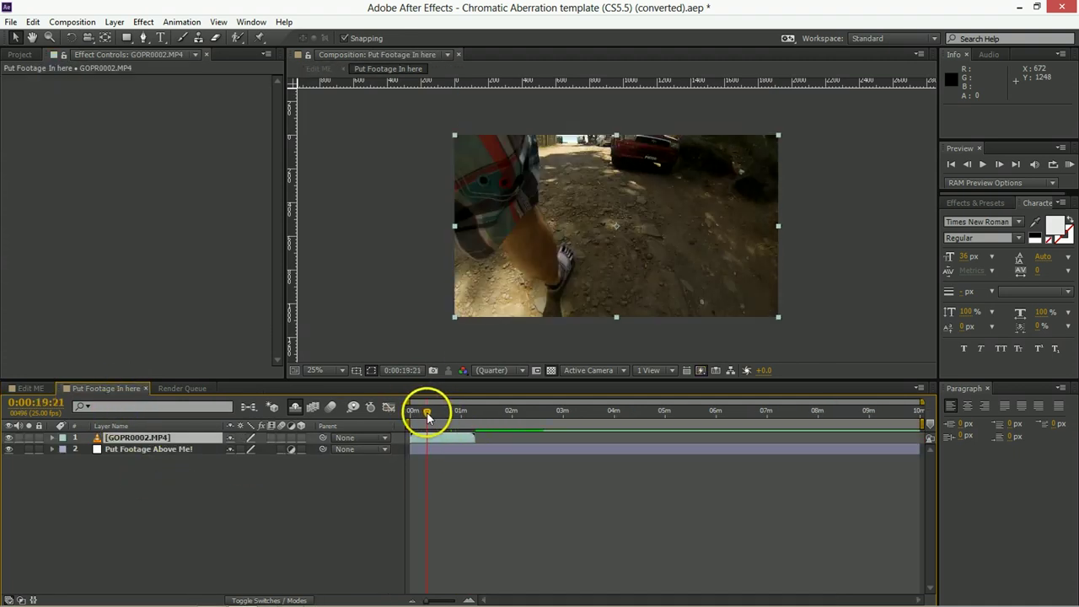
{"action": "left_click", "coordinate": [123, 442]}
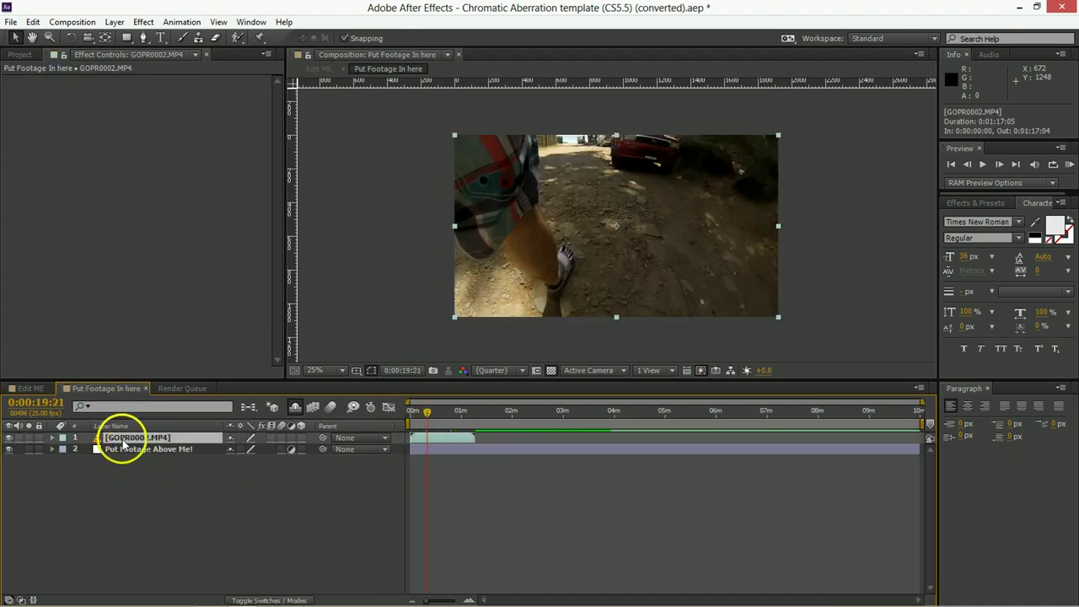
{"action": "left_click", "coordinate": [29, 388]}
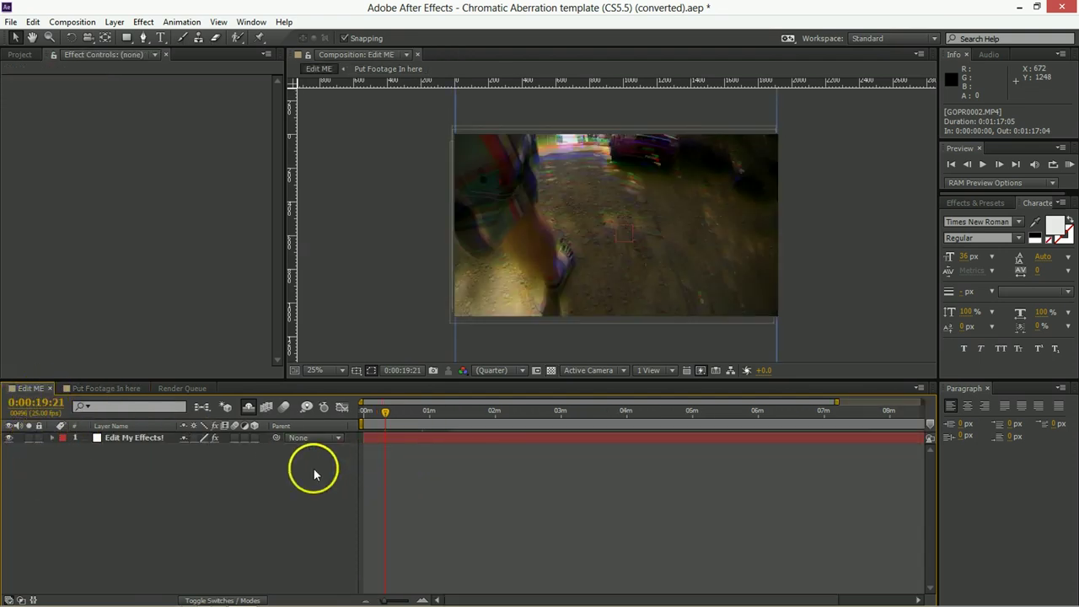
- Convert Audio to Keyframes and check the Audio Amplitude sliders read 27.55 at 0:00:35:02
{"action": "left_click", "coordinate": [169, 24]}
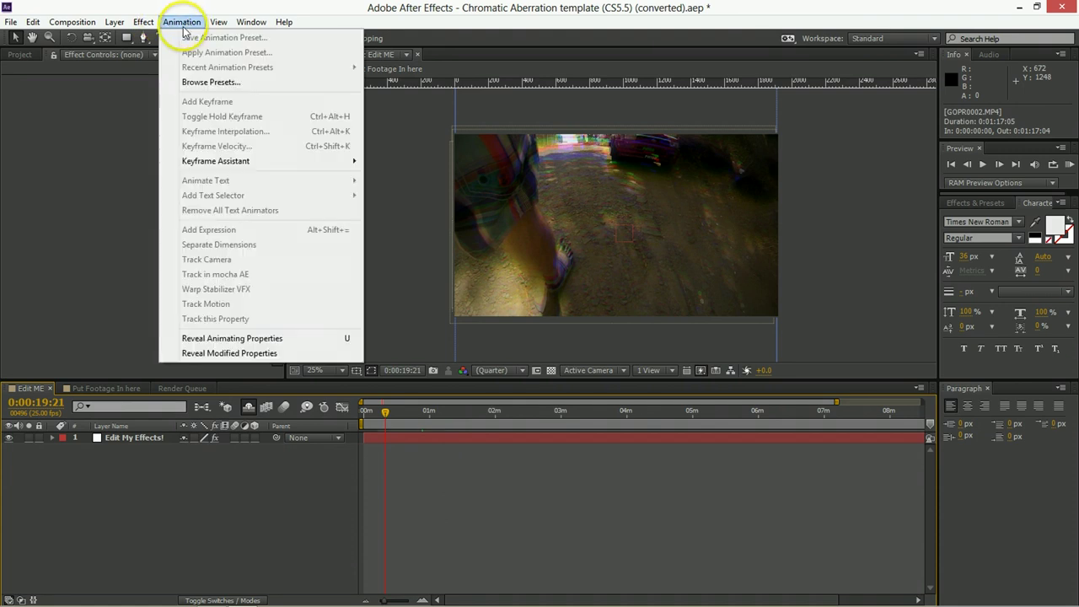
{"action": "mouse_move", "coordinate": [224, 164]}
{"action": "left_click", "coordinate": [390, 161]}
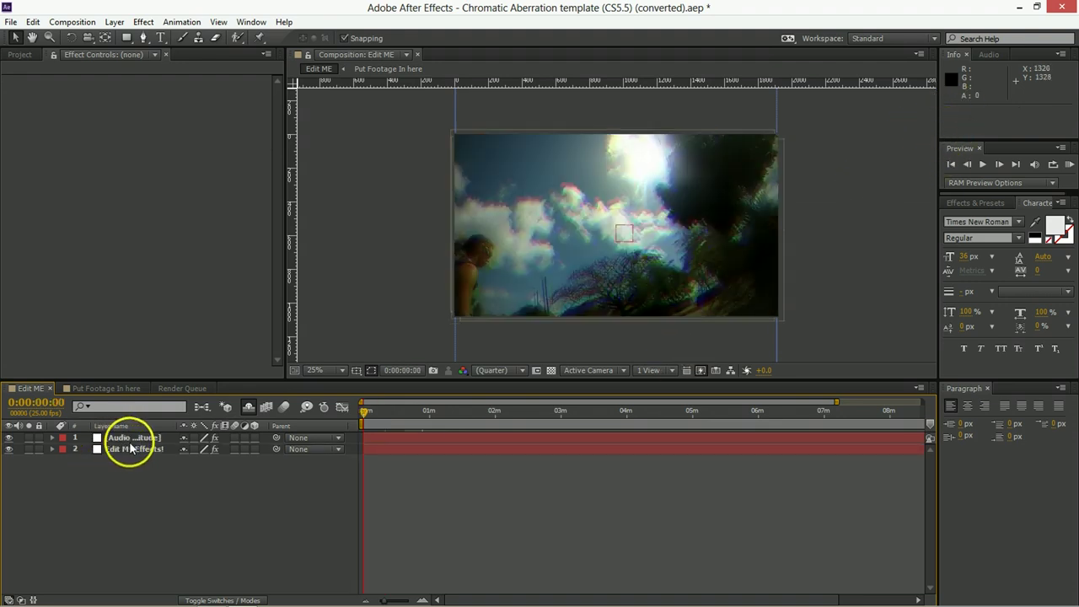
{"action": "left_click", "coordinate": [124, 442]}
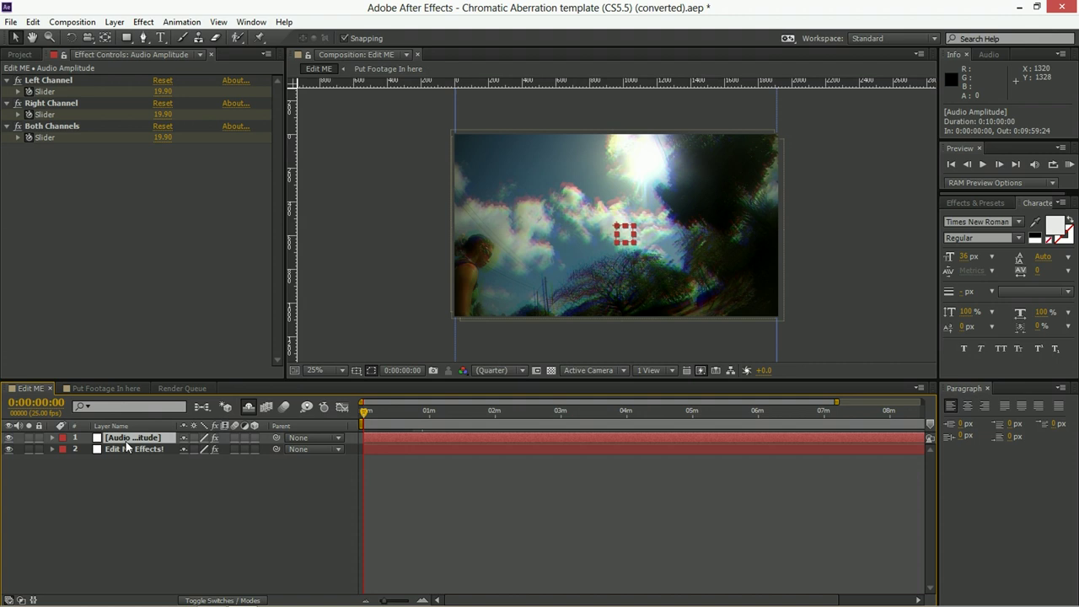
{"action": "key", "text": "u"}
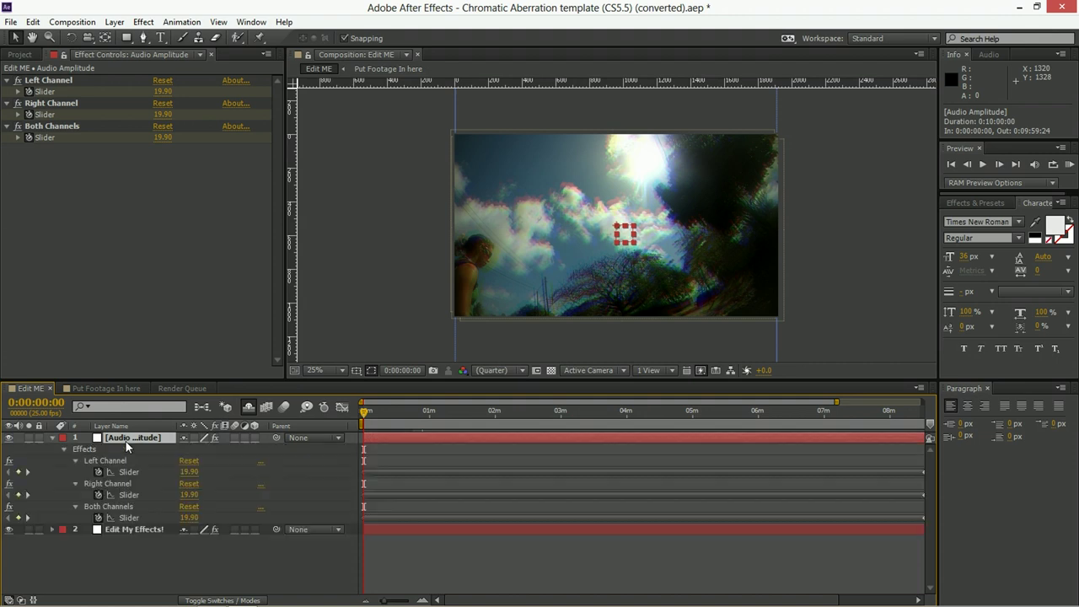
{"action": "left_click", "coordinate": [402, 415]}
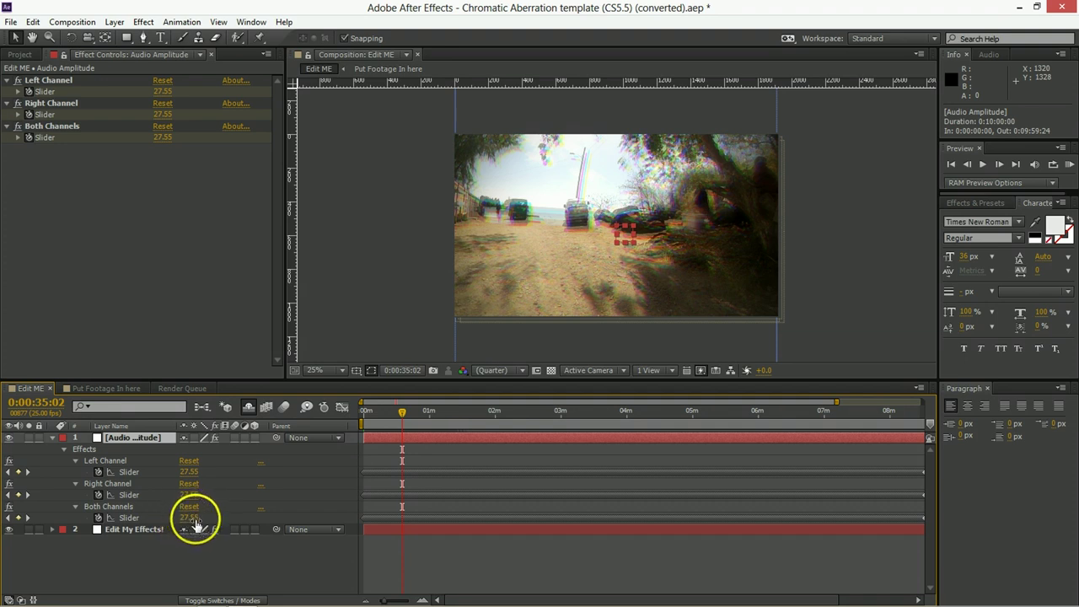
{"action": "left_click", "coordinate": [137, 529]}
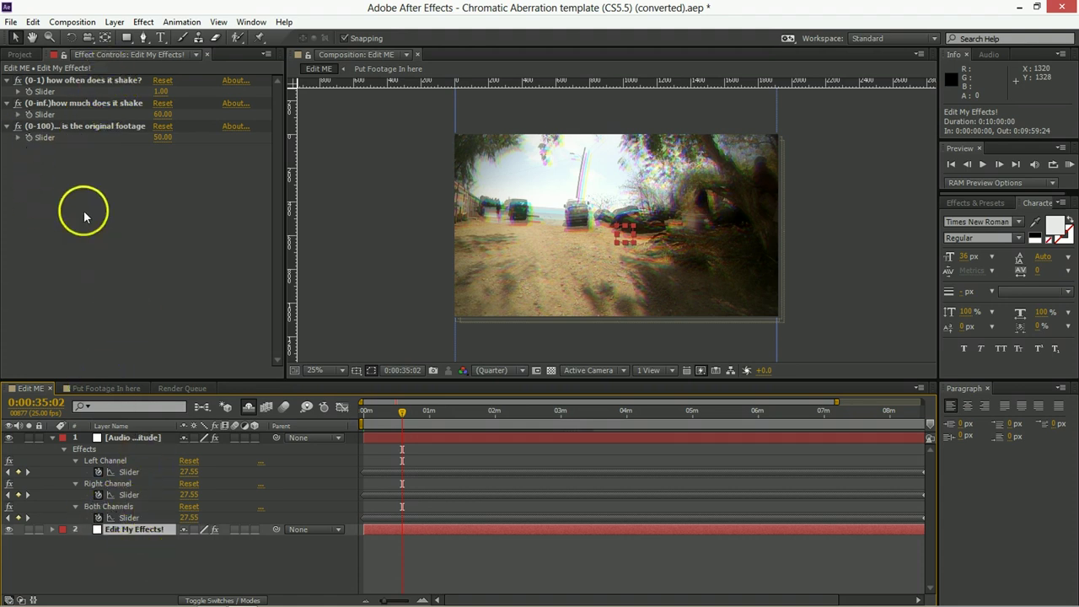
- Link the shake-amount slider by expression to the Audio Amplitude Both Channels slider
{"action": "left_click", "coordinate": [28, 115], "text": "alt"}
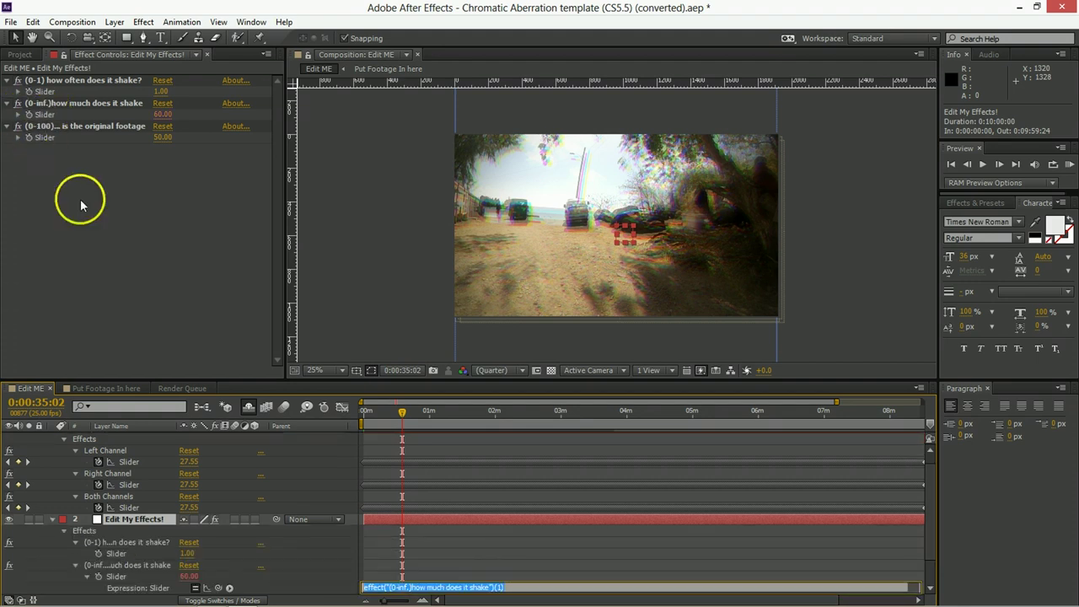
{"action": "left_click_drag", "start_coordinate": [217, 588], "coordinate": [148, 507]}
{"action": "left_click", "coordinate": [495, 549]}
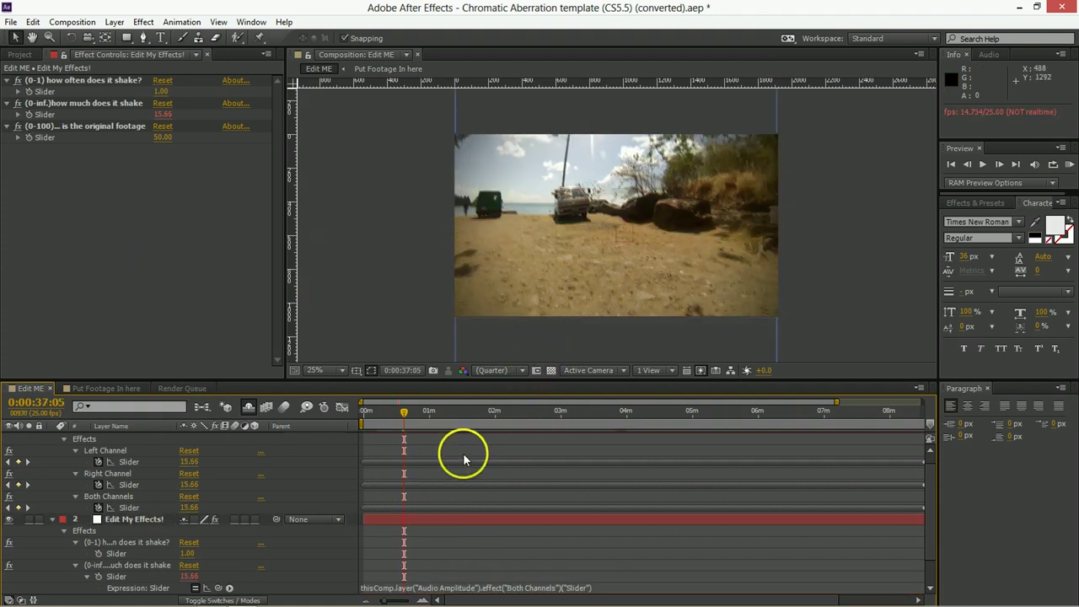
- Scrub and preview the audio-driven shake, then queue Edit ME for lossless Edit ME.avi
{"action": "left_click_drag", "start_coordinate": [470, 415], "coordinate": [486, 414]}
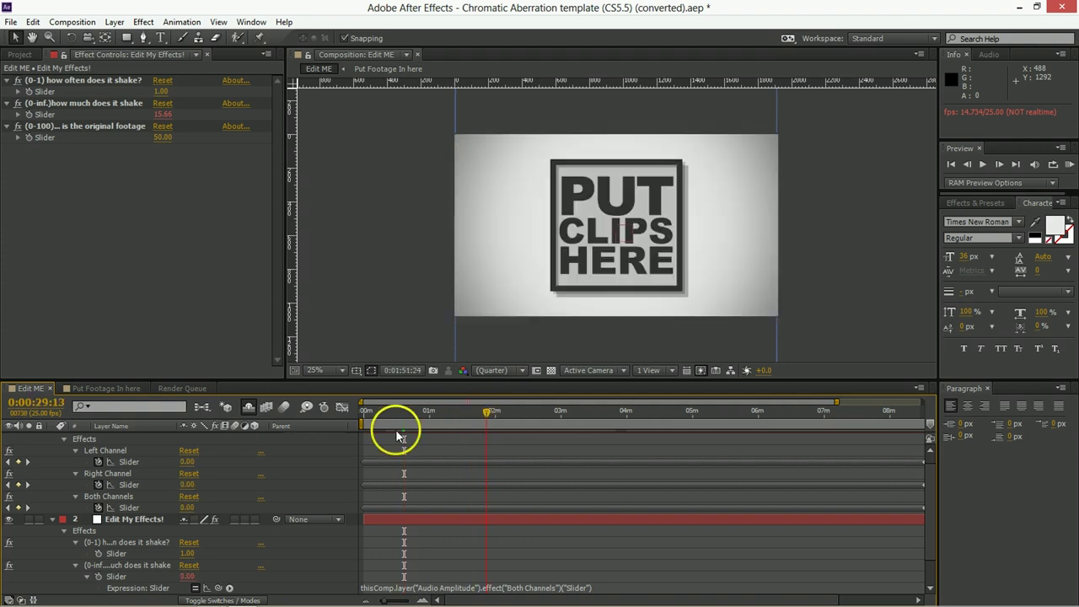
{"action": "left_click_drag", "start_coordinate": [397, 430], "coordinate": [386, 430]}
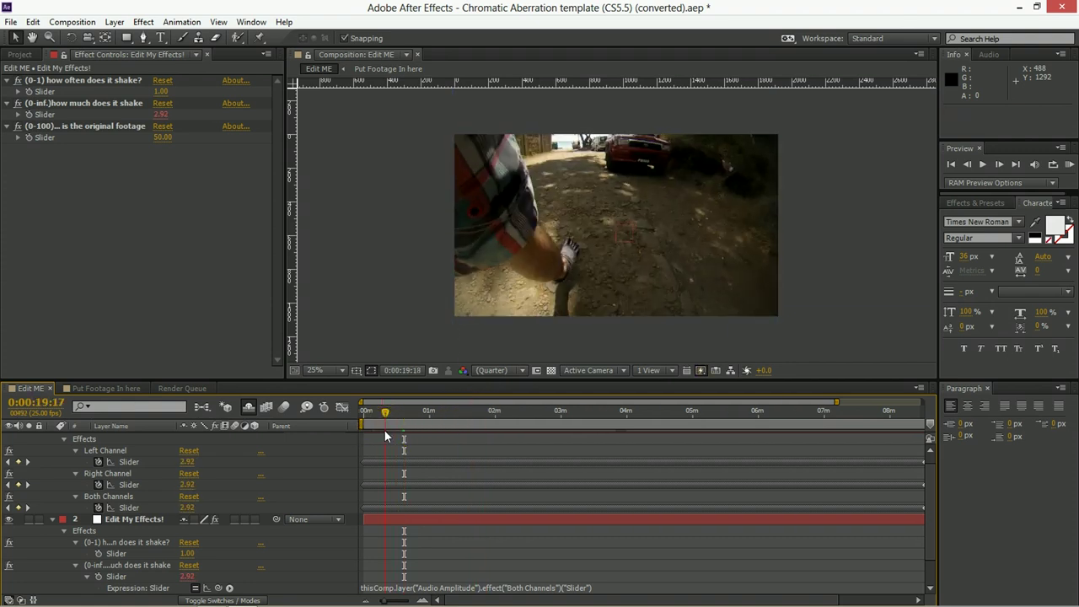
{"action": "key", "text": "space"}
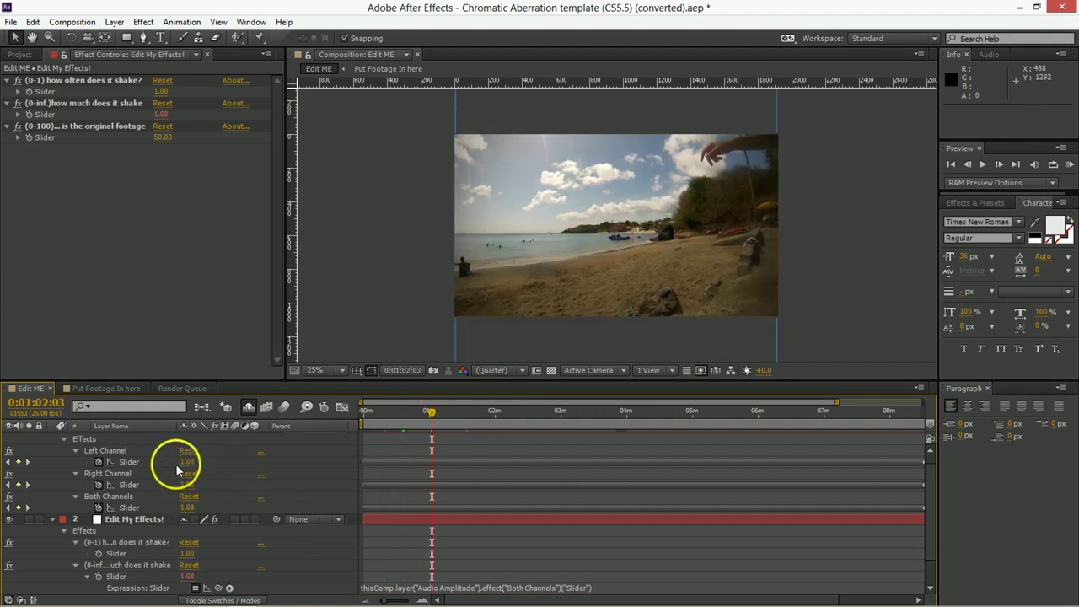
{"action": "scroll", "coordinate": [177, 470], "scroll_direction": "up", "scroll_amount": 1}
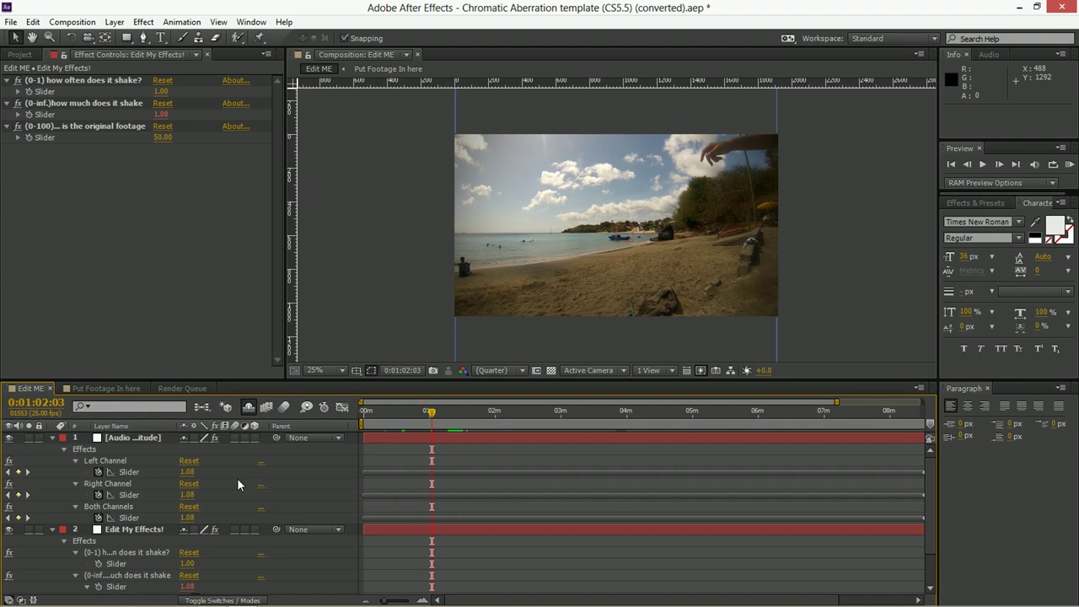
{"action": "key", "text": "ctrl+m"}
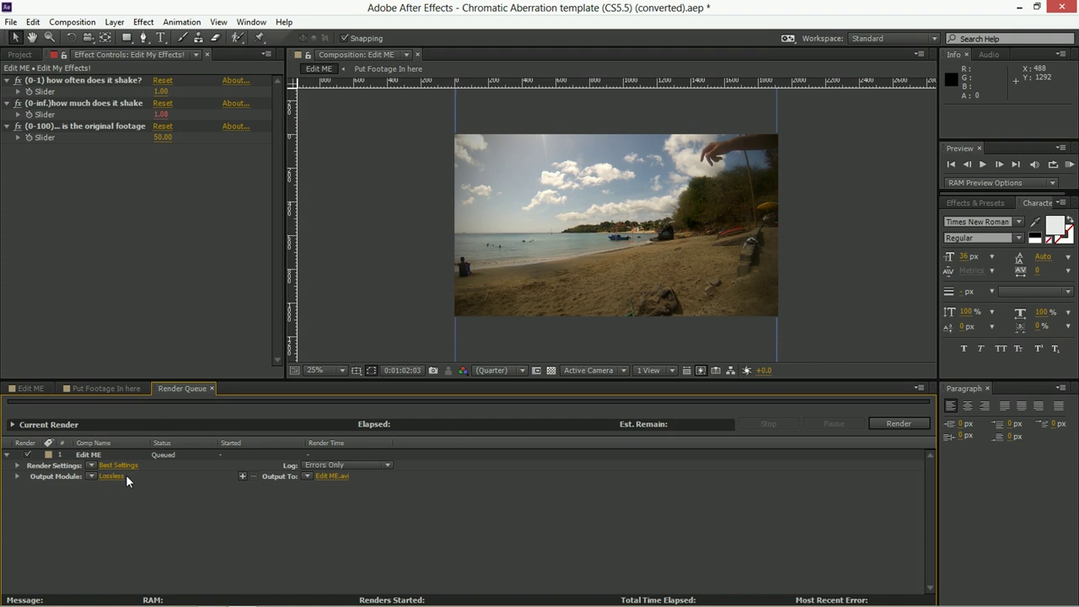
- Duplicate Edit ME with Ctrl+D into Edit ME 2, open it, and turn off Hide Shy Layers
{"action": "left_click", "coordinate": [19, 54]}
{"action": "left_click", "coordinate": [40, 174]}
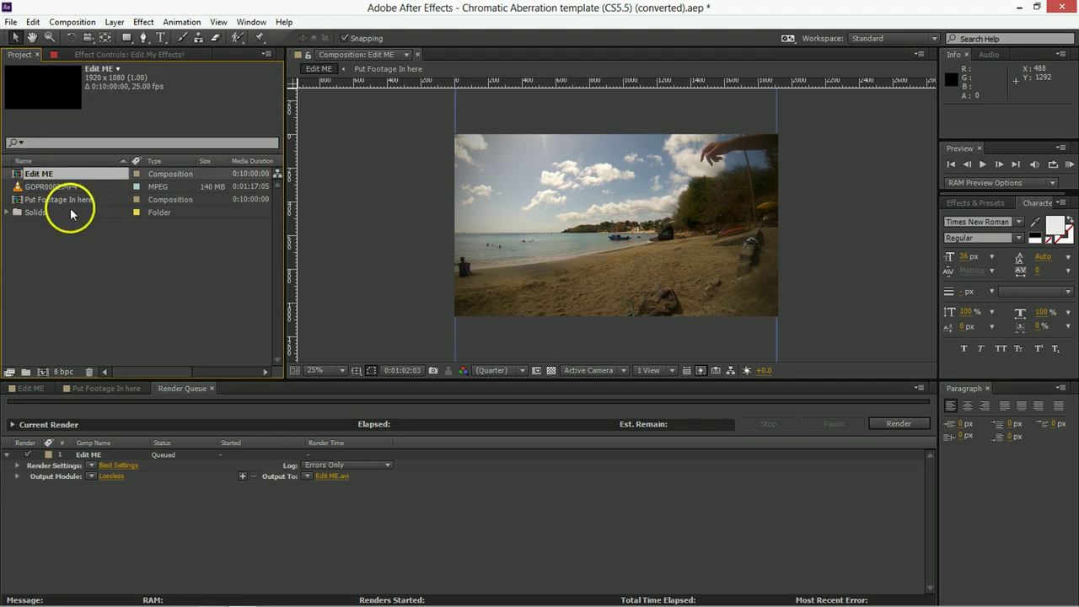
{"action": "left_click", "coordinate": [112, 390]}
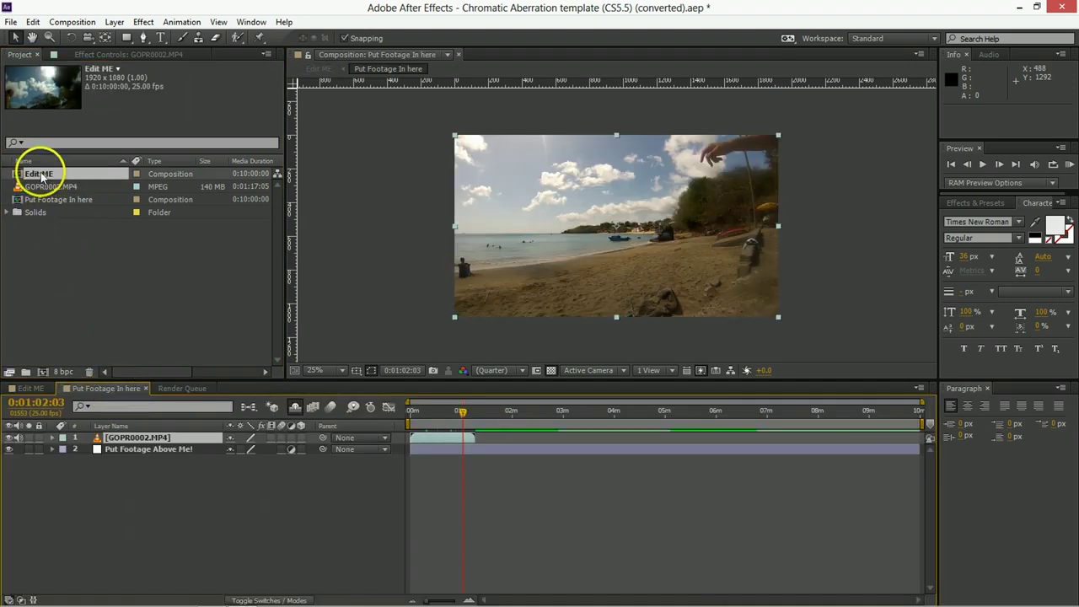
{"action": "left_click", "coordinate": [42, 174]}
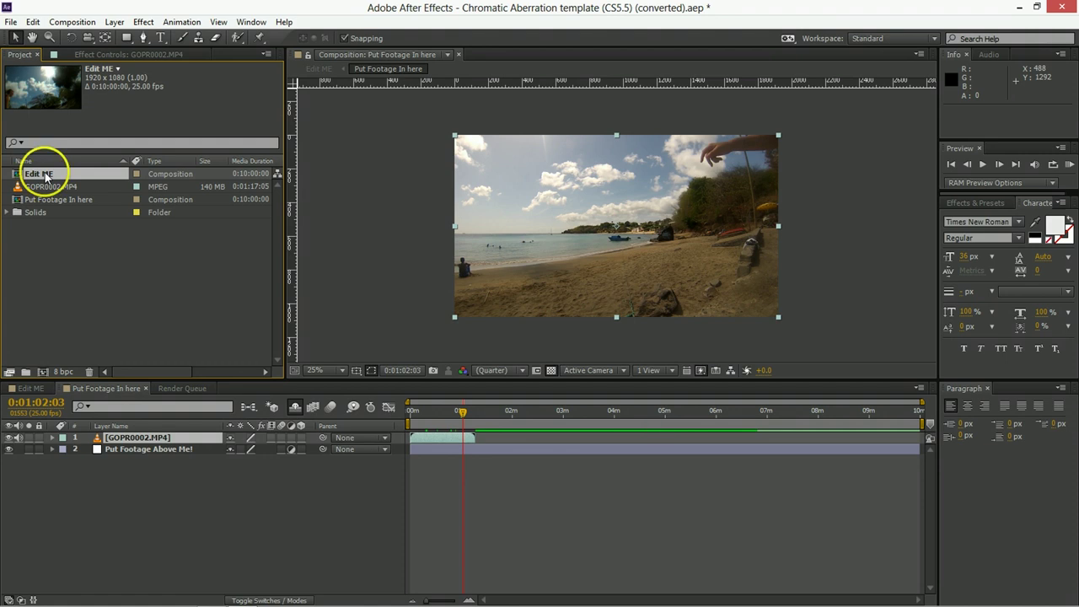
{"action": "key", "text": "ctrl+d"}
{"action": "double_click", "coordinate": [52, 192]}
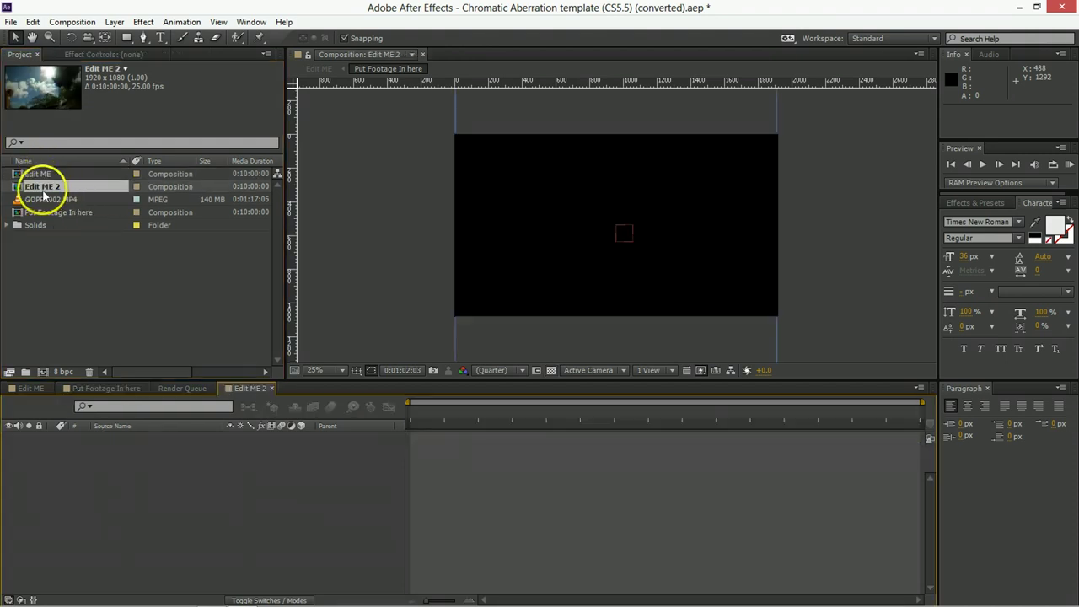
{"action": "left_click", "coordinate": [296, 410]}
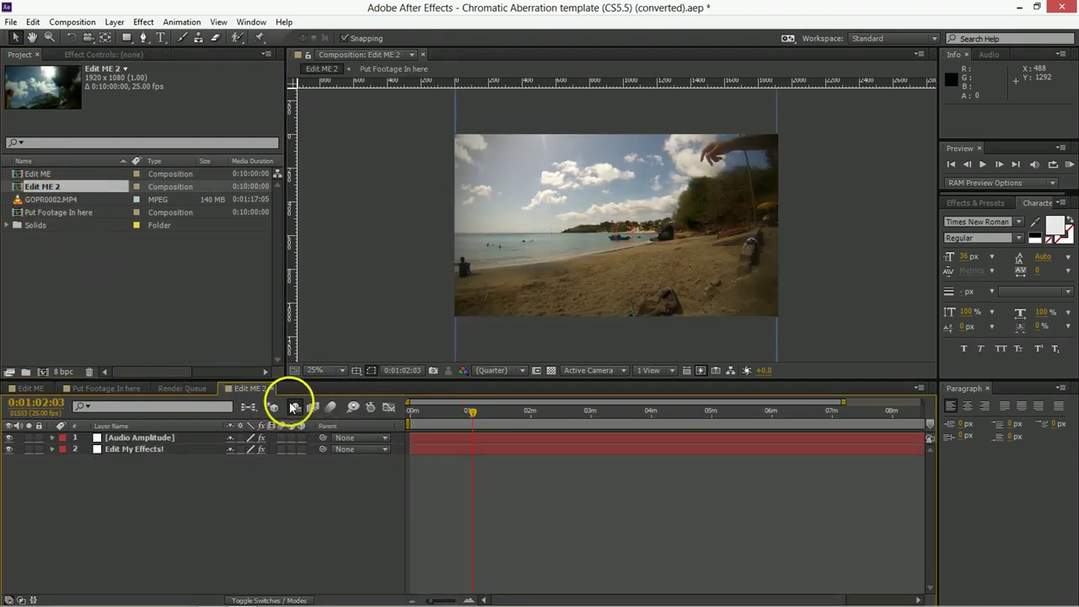
{"action": "scroll", "coordinate": [43, 573], "scroll_direction": "down", "scroll_amount": 3}
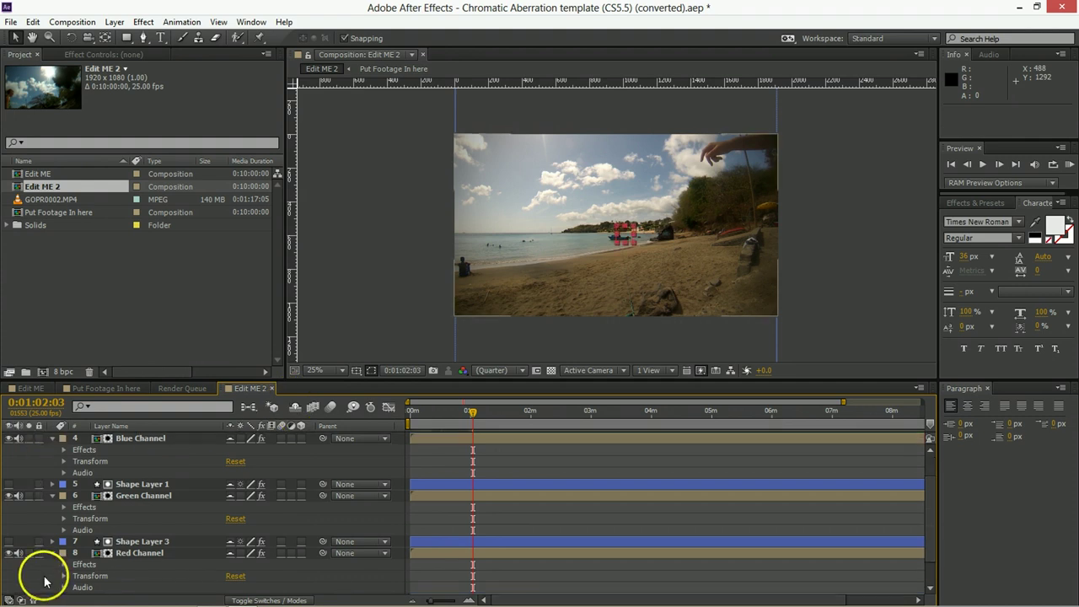
- Duplicate the Put Footage In here composition as Put Footage In here 2
{"action": "left_click", "coordinate": [39, 571]}
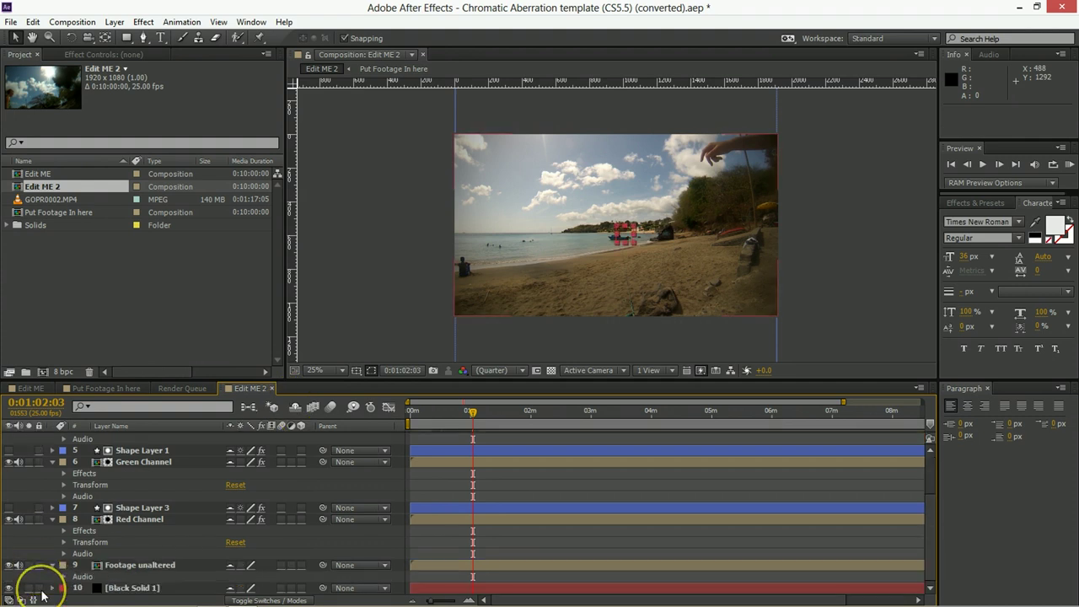
{"action": "left_click", "coordinate": [72, 214]}
{"action": "key", "text": "ctrl+d"}
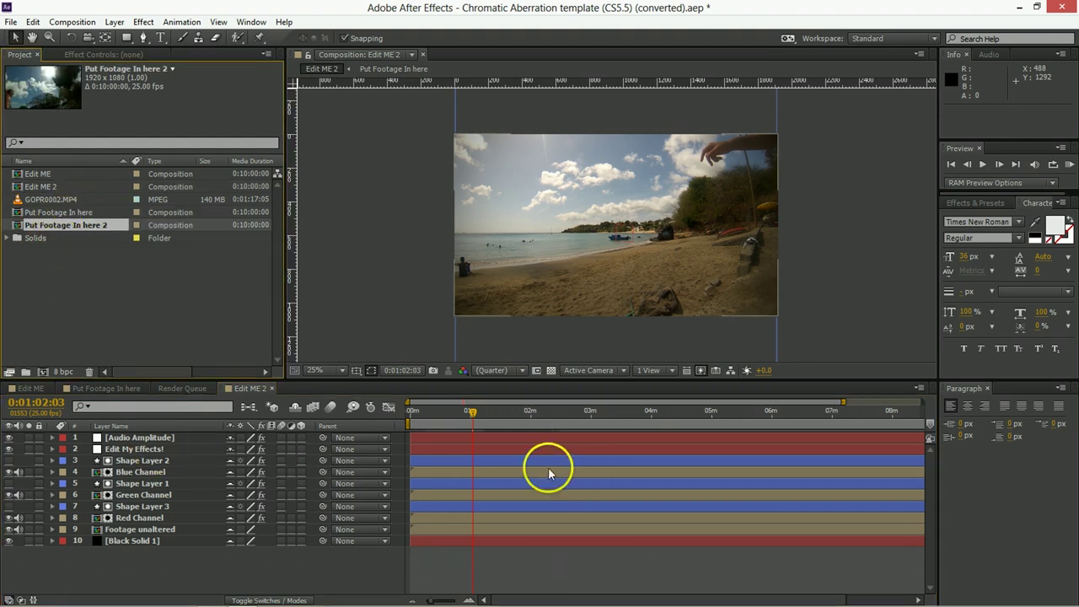
- Replace the source of Footage unaltered and the Red, Green, Blue Channel layers with Put Footage In here 2
{"action": "left_click", "coordinate": [143, 530]}
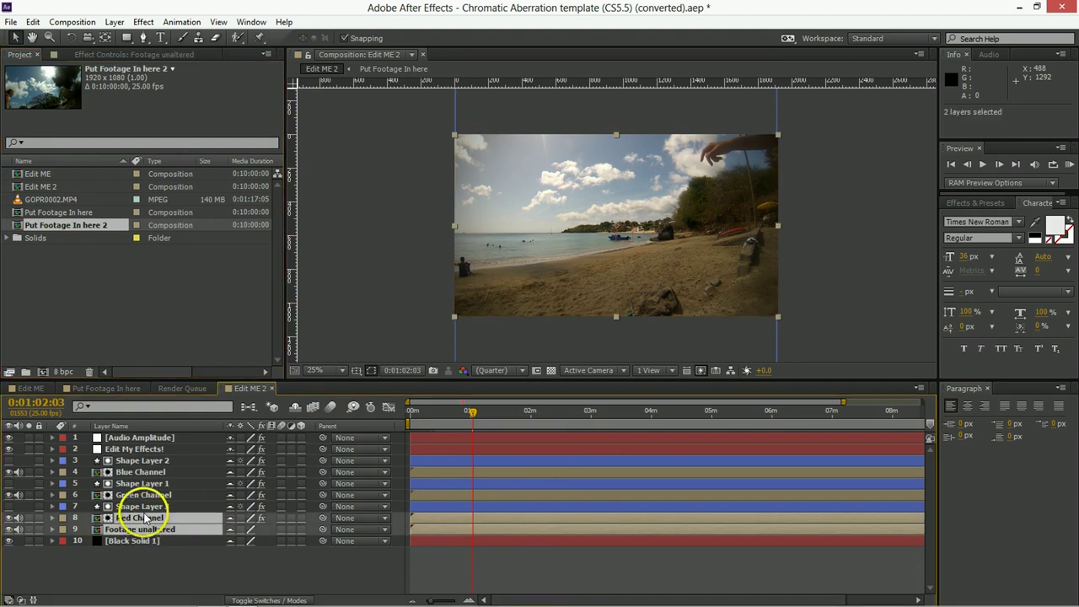
{"action": "left_click", "coordinate": [135, 518], "text": "shift"}
{"action": "left_click", "coordinate": [144, 495], "text": "ctrl"}
{"action": "left_click", "coordinate": [139, 472], "text": "ctrl"}
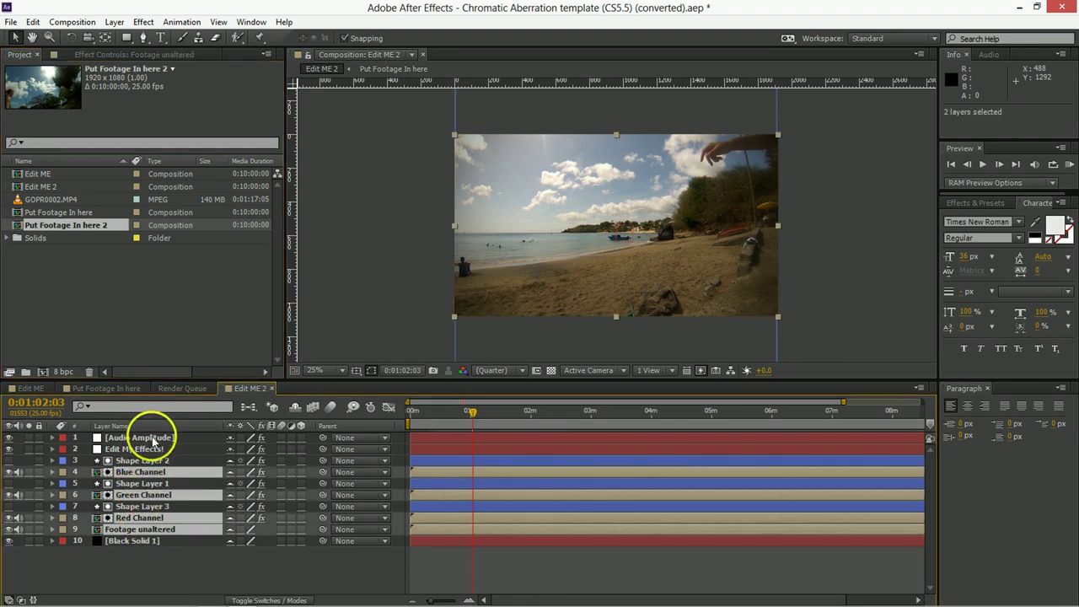
{"action": "left_click_drag", "start_coordinate": [107, 229], "coordinate": [154, 474]}
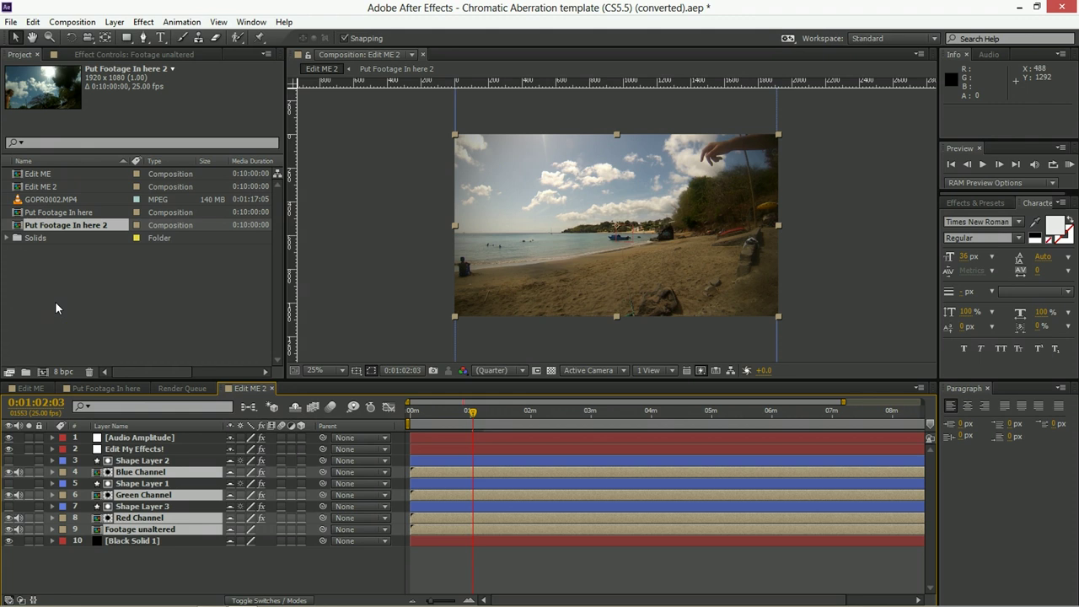
- Rename the Edit ME composition to 'Clip 1' and Edit ME 2 to 'Clip 2' in the Project panel
{"action": "left_click", "coordinate": [40, 175]}
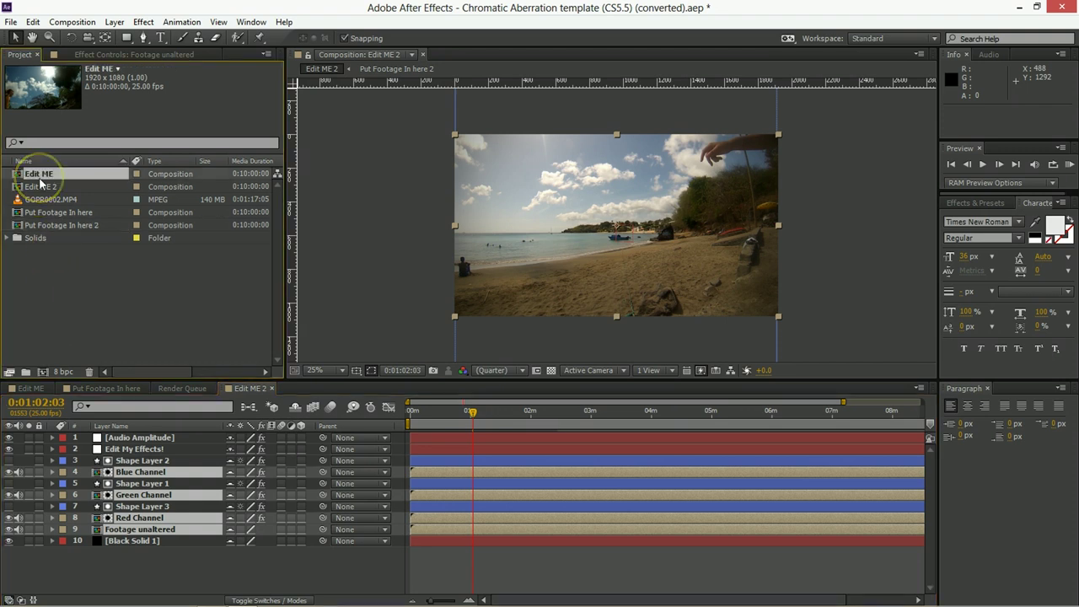
{"action": "key", "text": "Return"}
{"action": "type", "text": "Clip 1"}
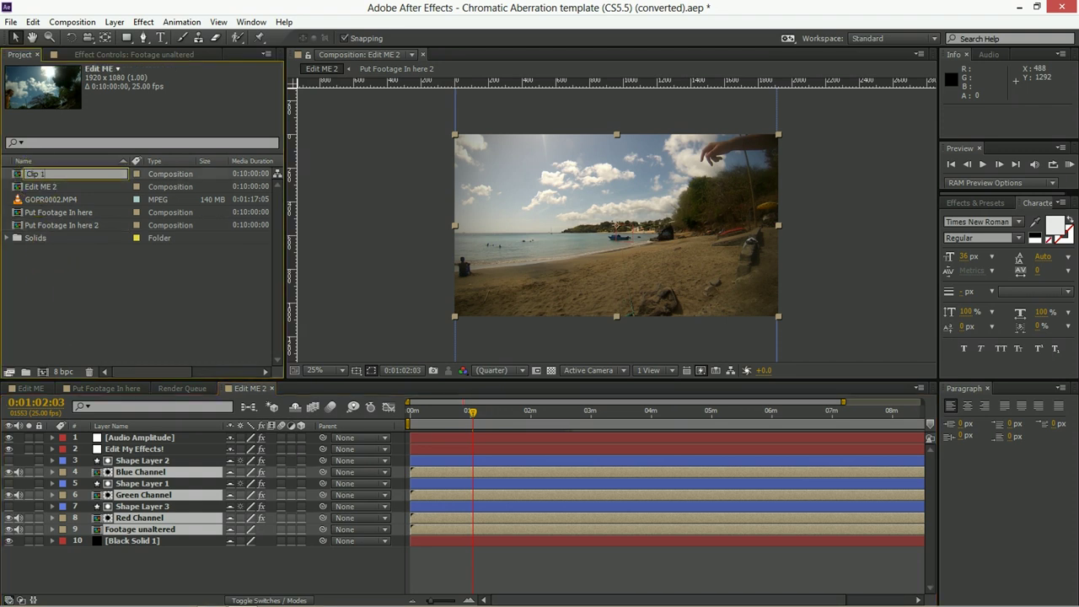
{"action": "key", "text": "Return"}
{"action": "left_click", "coordinate": [40, 185]}
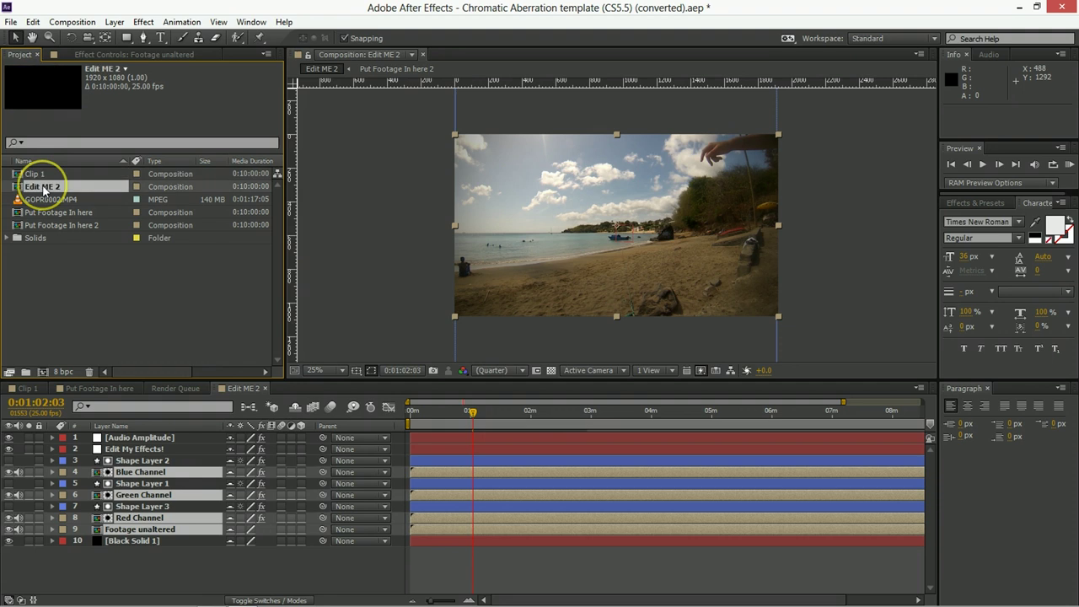
{"action": "key", "text": "Return"}
{"action": "type", "text": "Clip"}
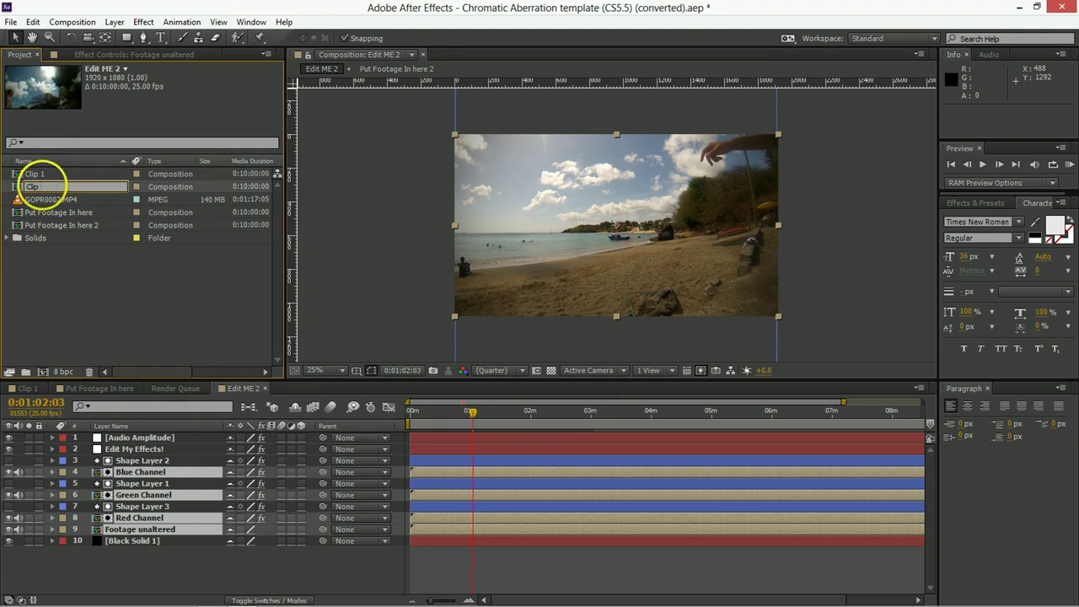
{"action": "type", "text": " 2"}
{"action": "key", "text": "Return"}
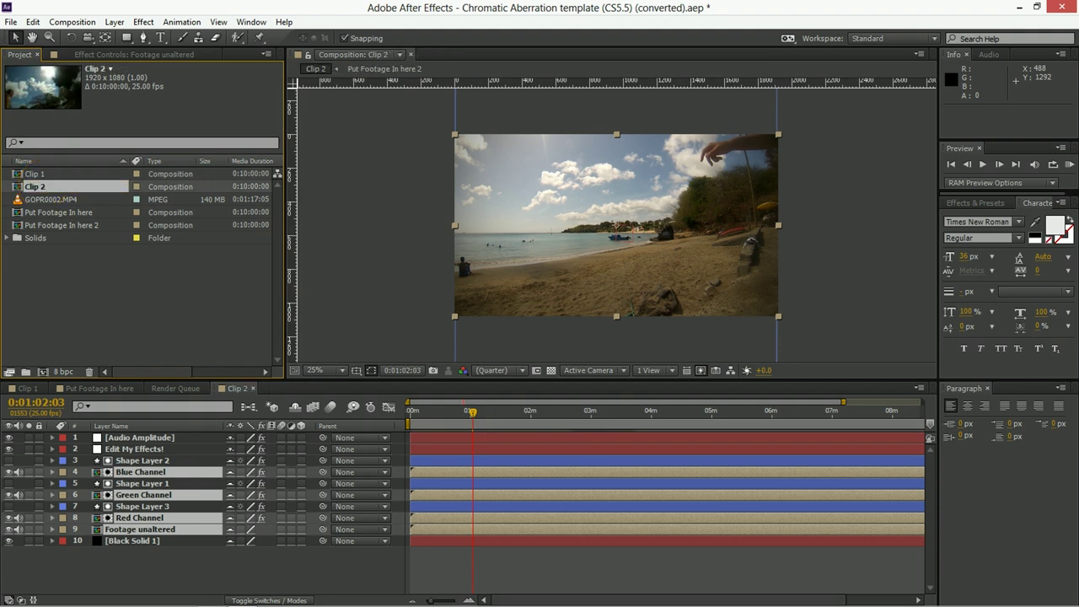